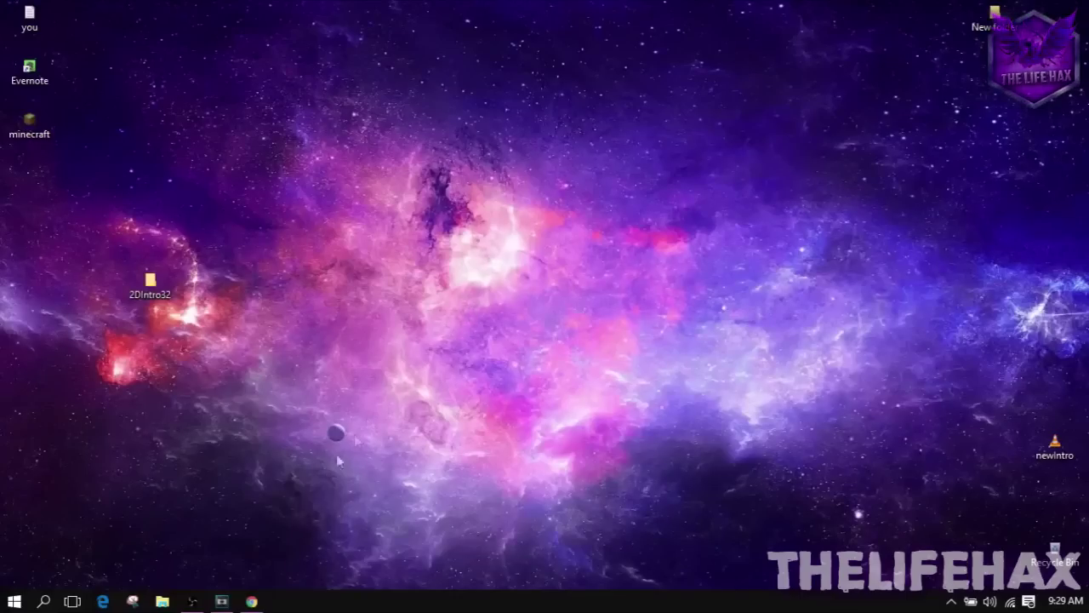
# Restore the Chrome window showing YouTube from the taskbar
pyautogui.click(252, 600)
# Search YouTube for 'intro template sony vegas 13'
pyautogui.click(261, 68)
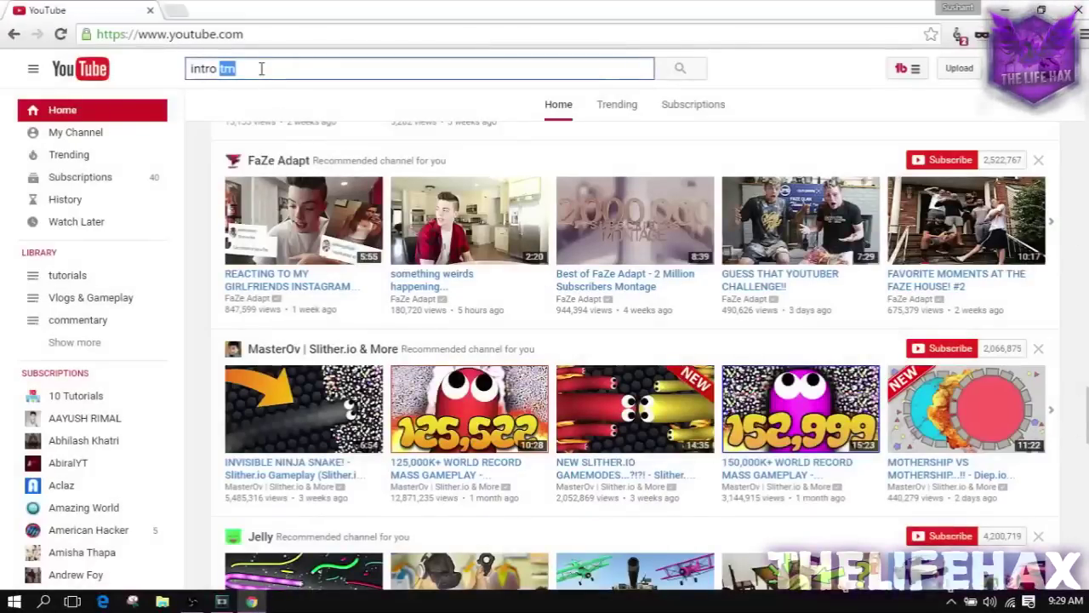
pyautogui.press('BackSpace')
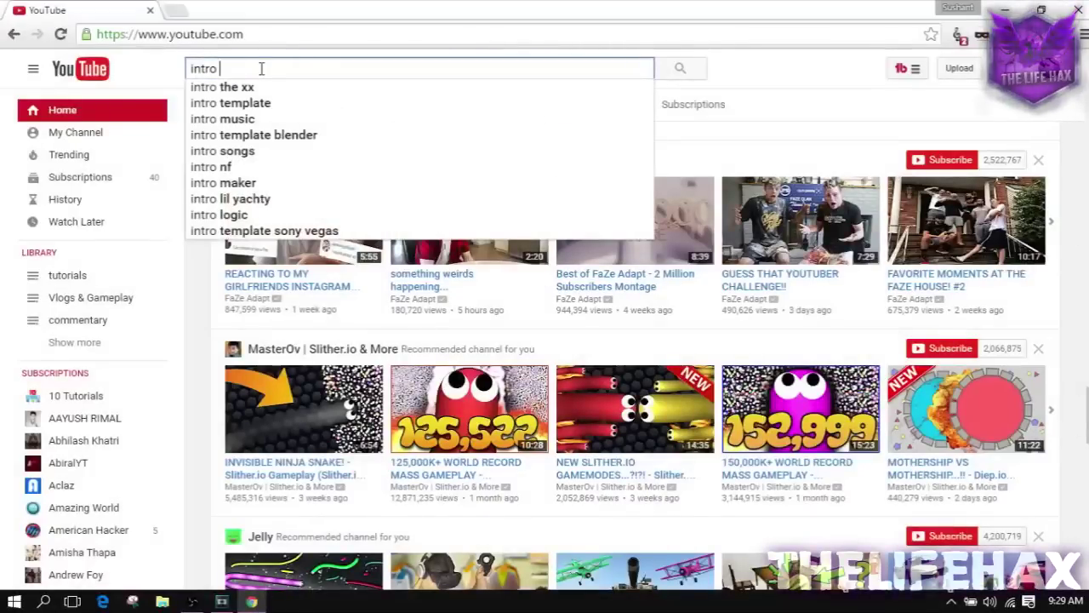
pyautogui.write('template')
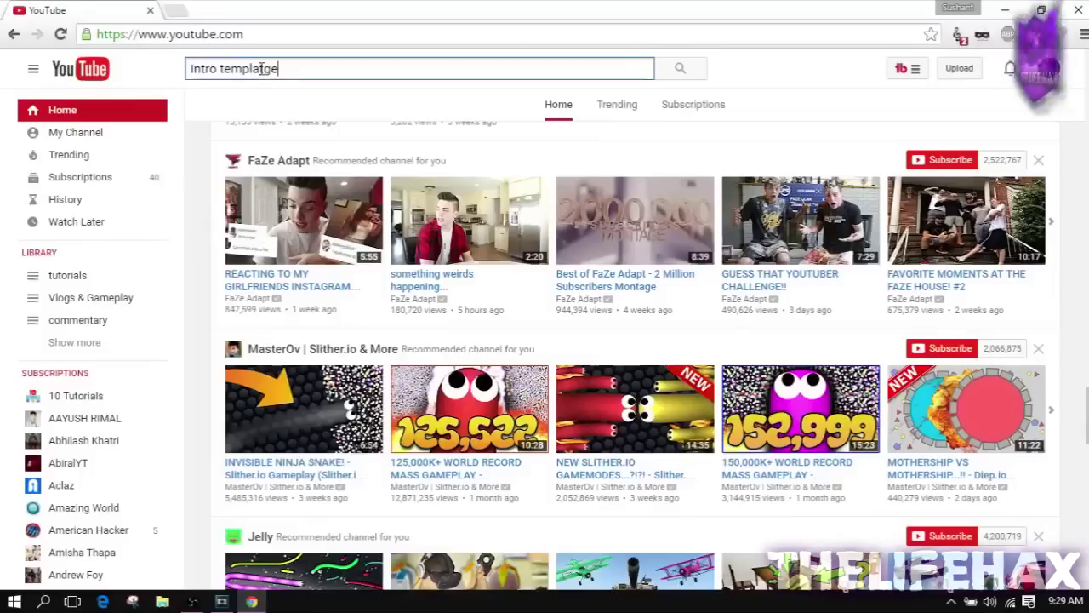
pyautogui.press('BackSpace')
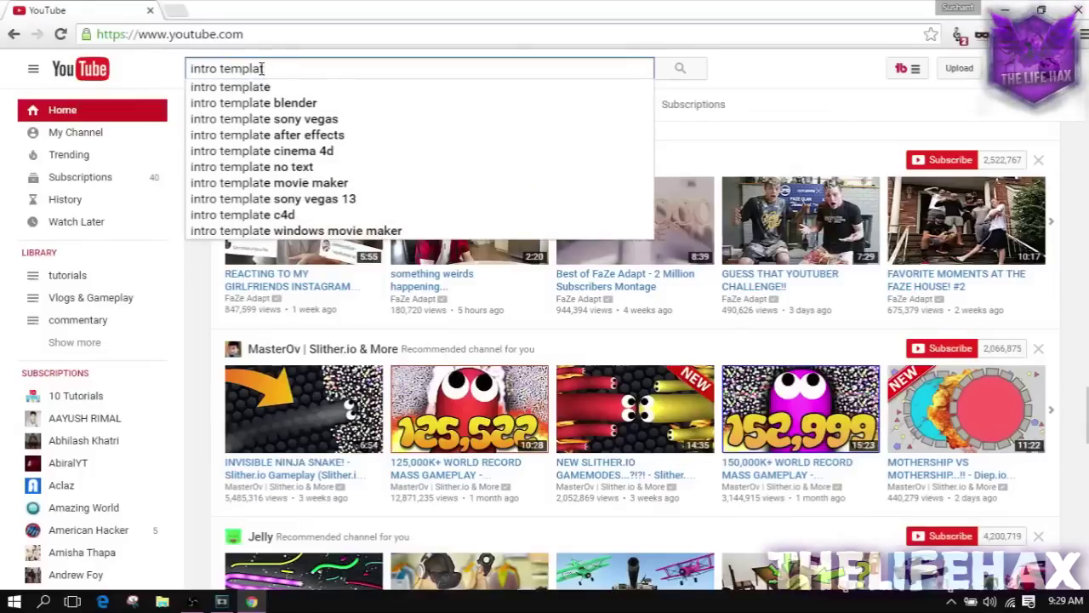
pyautogui.write('e')
pyautogui.press('Down')
pyautogui.press('Down')
pyautogui.press('Down')
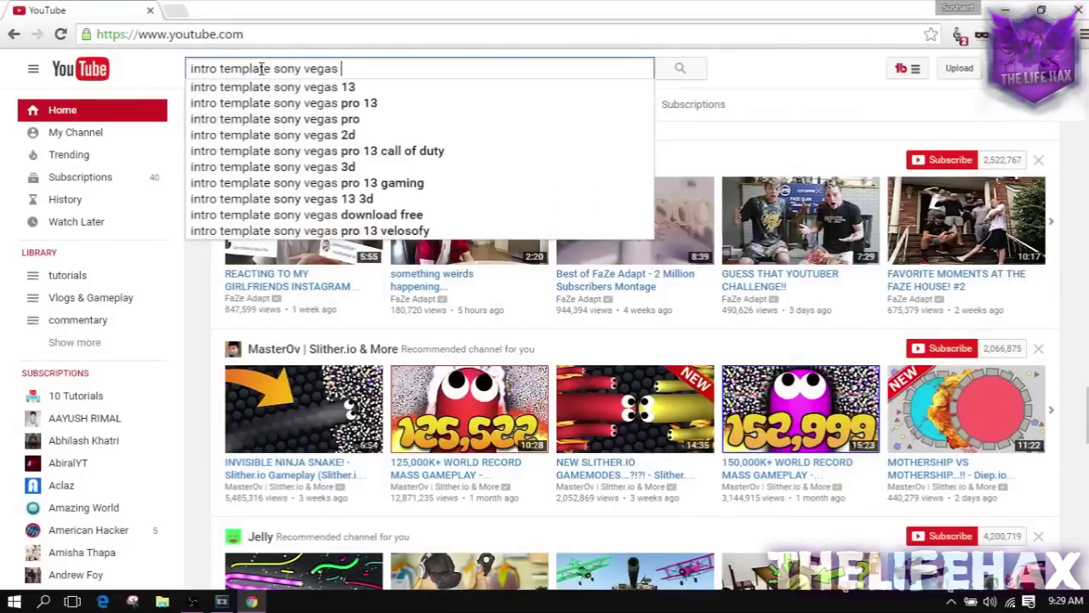
pyautogui.press('Down')
pyautogui.press('Return')
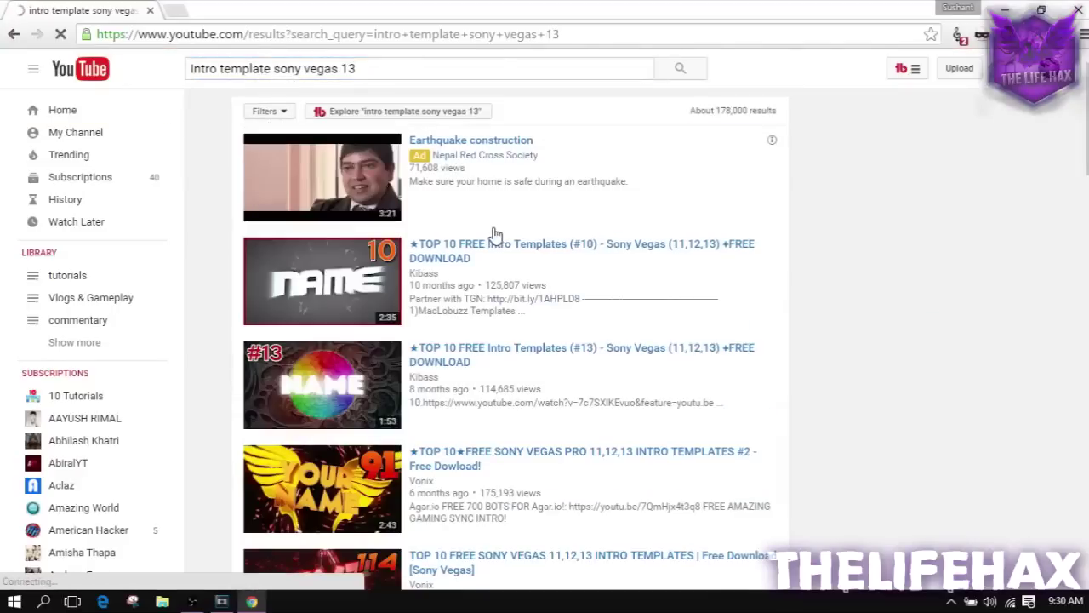
# Filter results to videos uploaded this month and open the TOP 10 FREE Intro Templates (#41) video
pyautogui.scroll(-3, 515, 285)
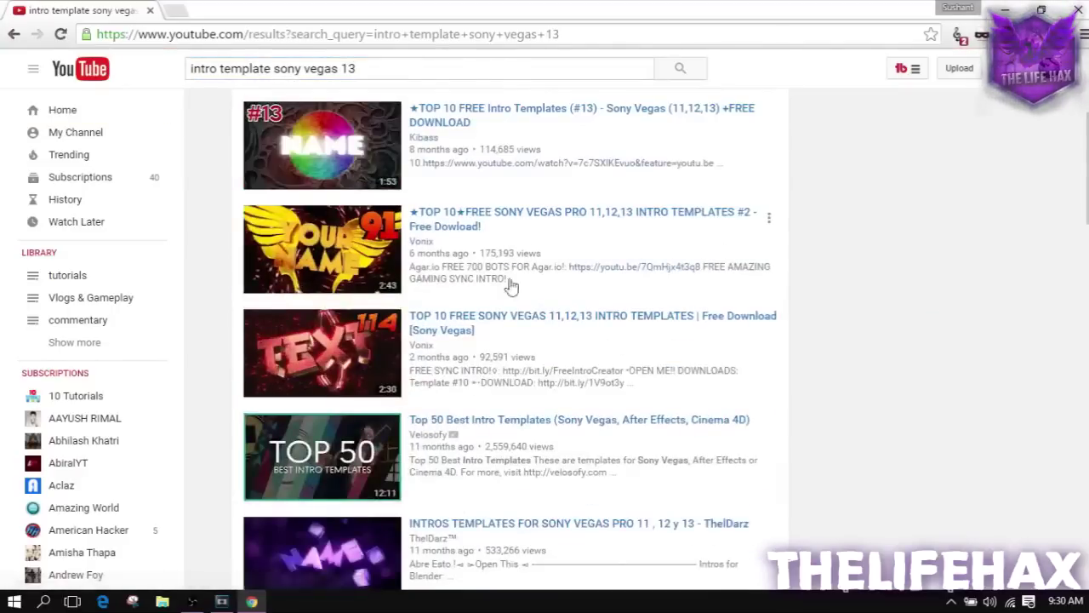
pyautogui.scroll(3, 407, 252)
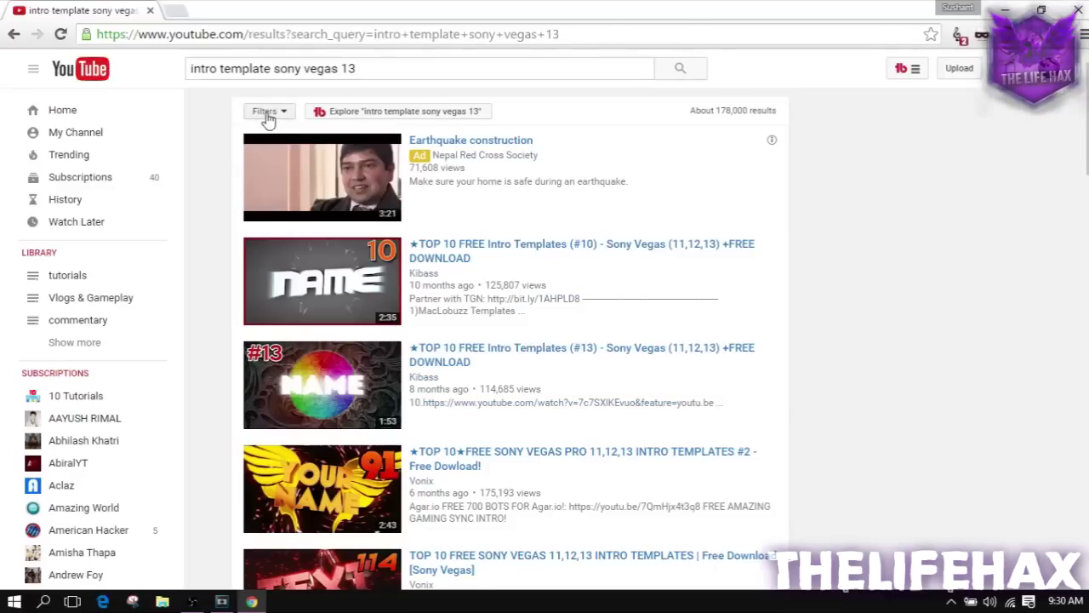
pyautogui.click(281, 115)
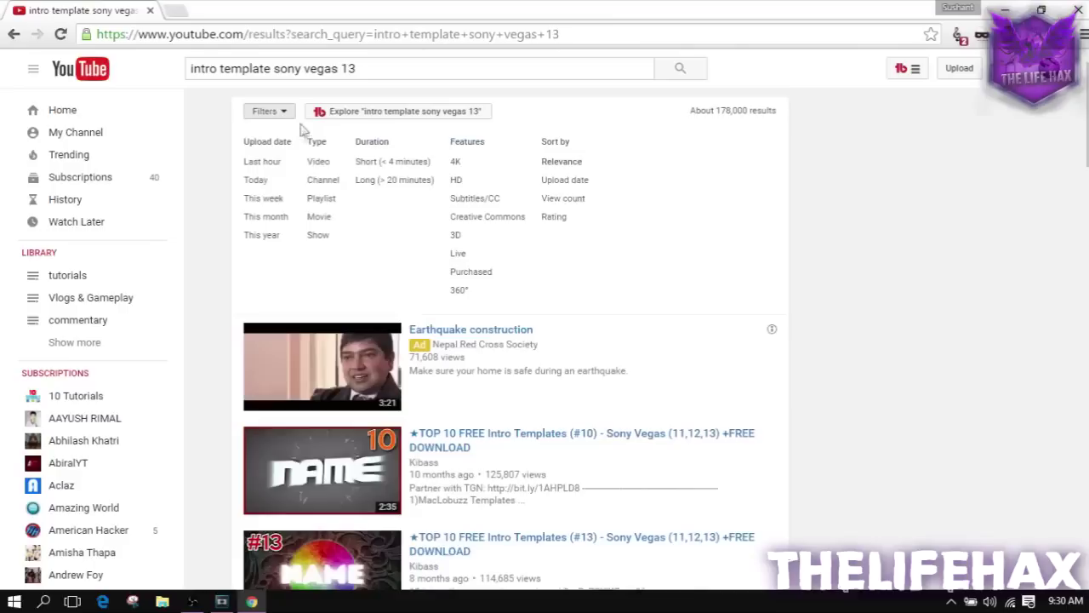
pyautogui.click(274, 219)
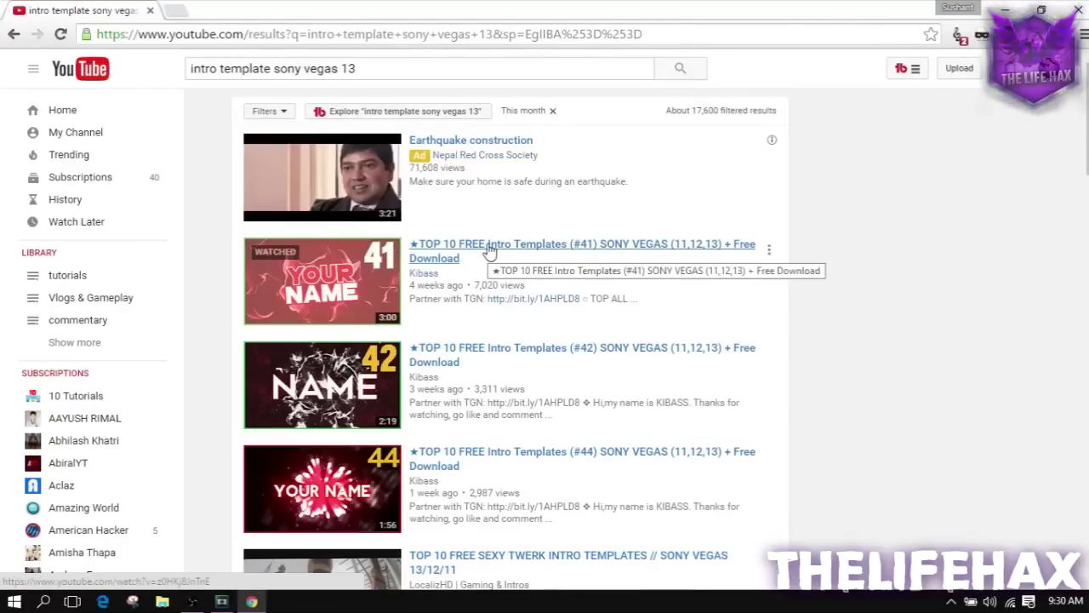
pyautogui.click(489, 251)
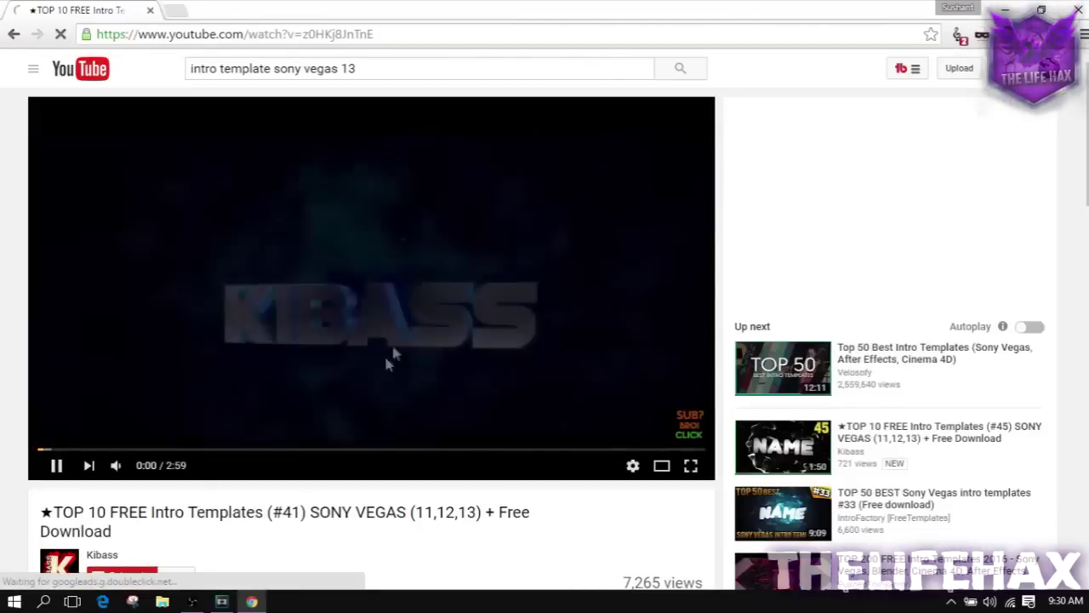
# Preview the template video from around the one-minute mark, then pause it
pyautogui.click(260, 455)
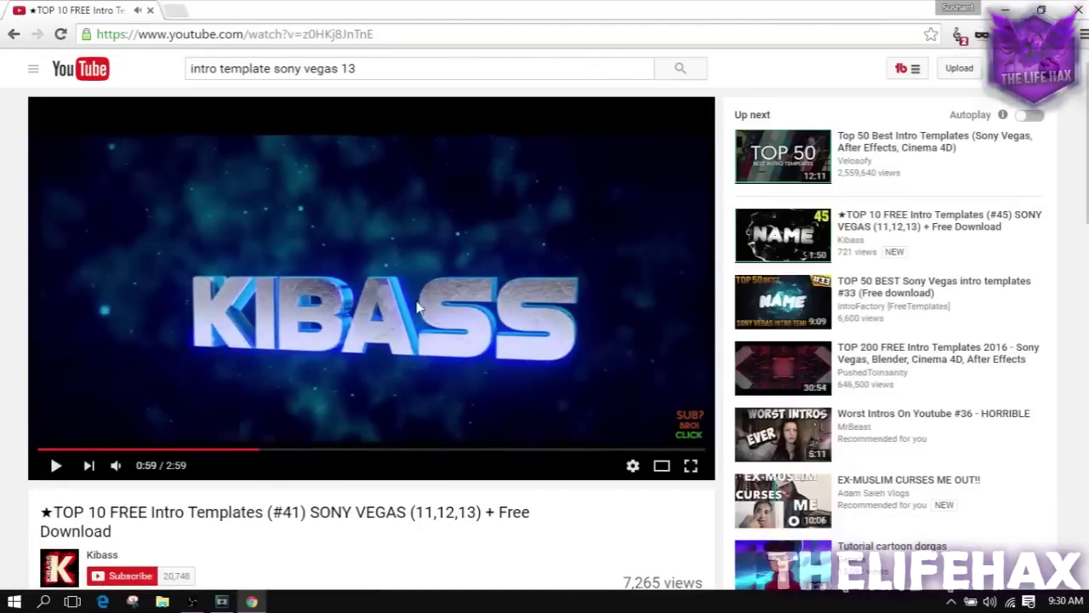
pyautogui.click(416, 308)
pyautogui.click(225, 438)
pyautogui.scroll(-1, 335, 458)
pyautogui.scroll(-3, 335, 458)
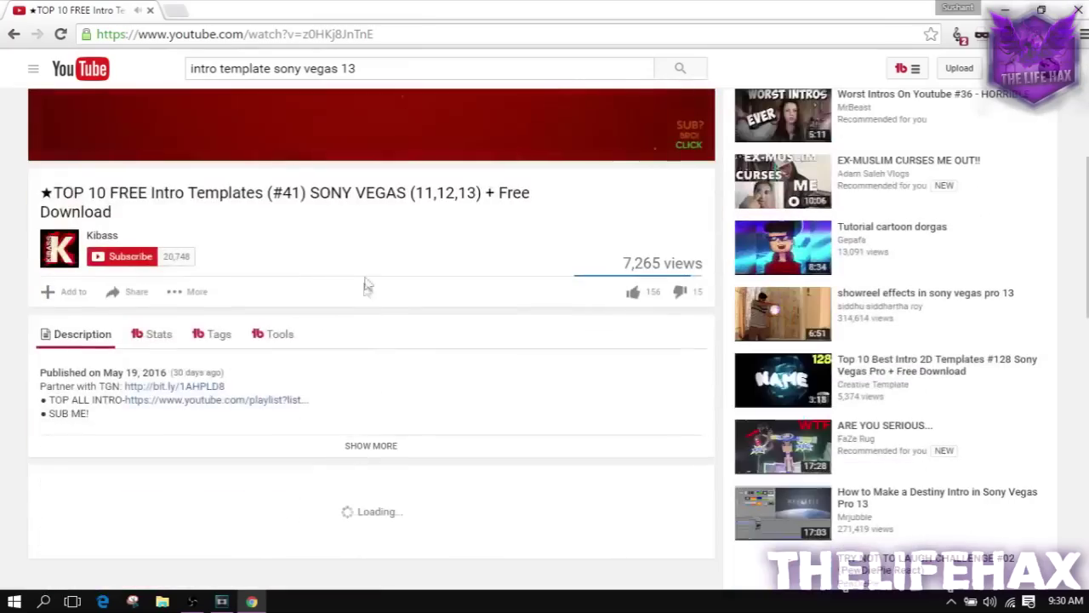
pyautogui.scroll(3, 389, 259)
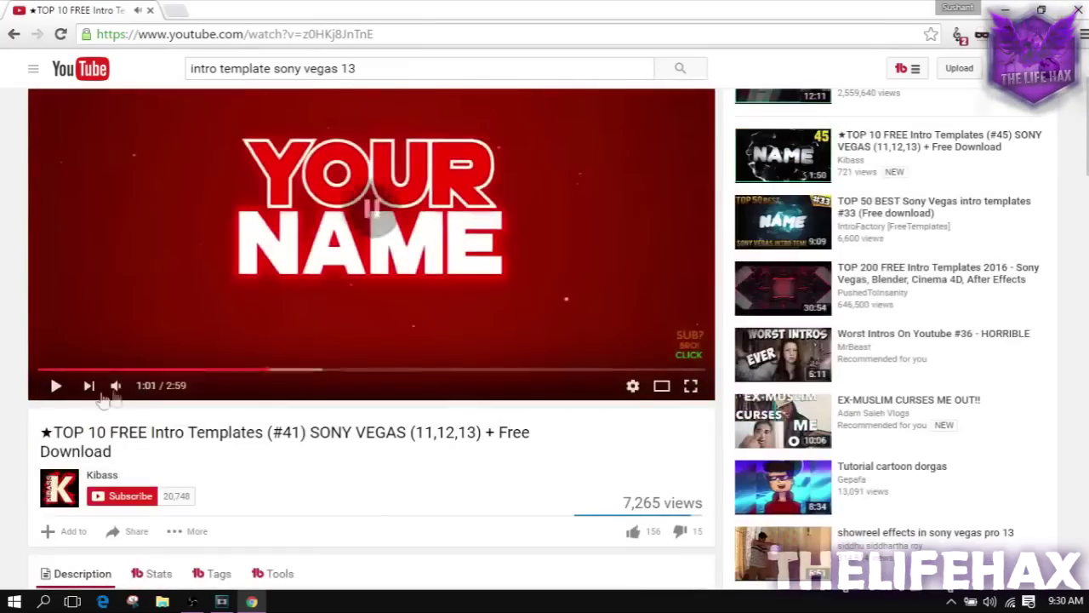
pyautogui.press('space')
pyautogui.scroll(-3, 341, 489)
pyautogui.scroll(-4, 336, 475)
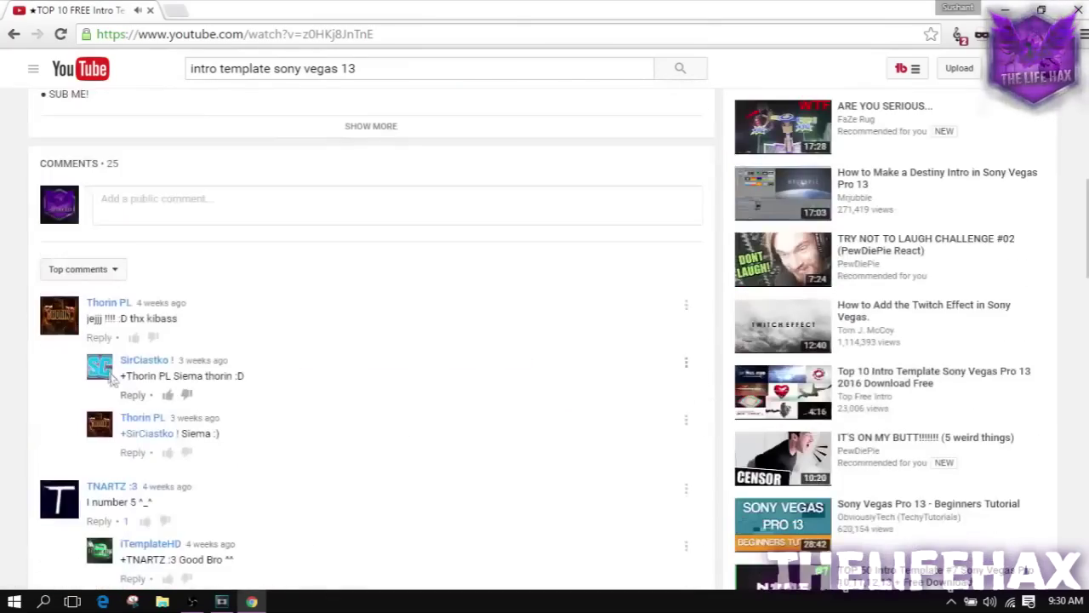
pyautogui.scroll(3, 251, 417)
# Expand the description and open the tenth template's linked video in a new tab to find its download link
pyautogui.click(351, 366)
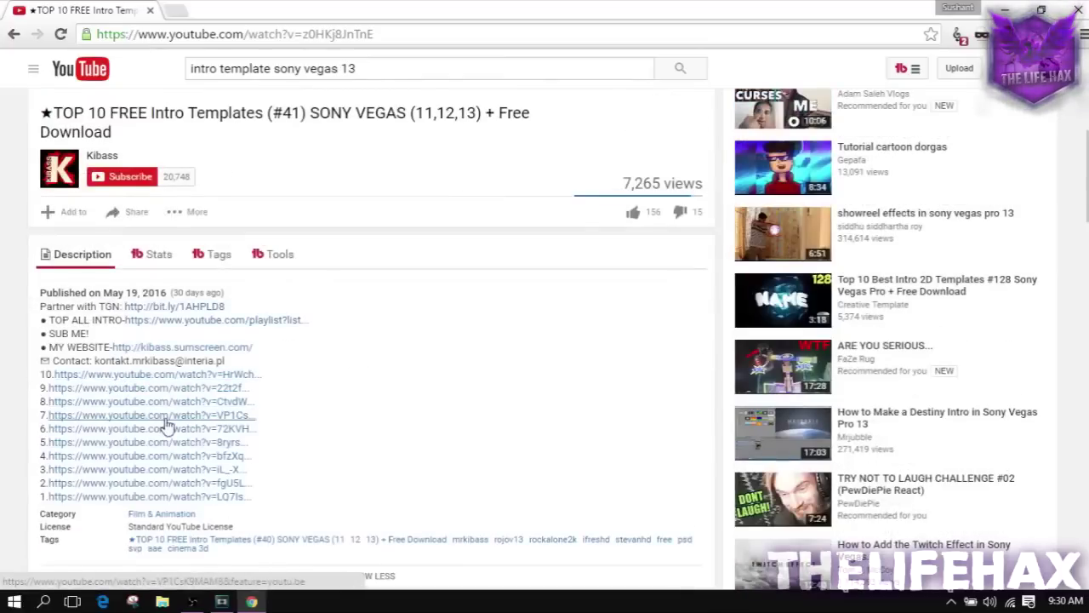
pyautogui.click(165, 375)
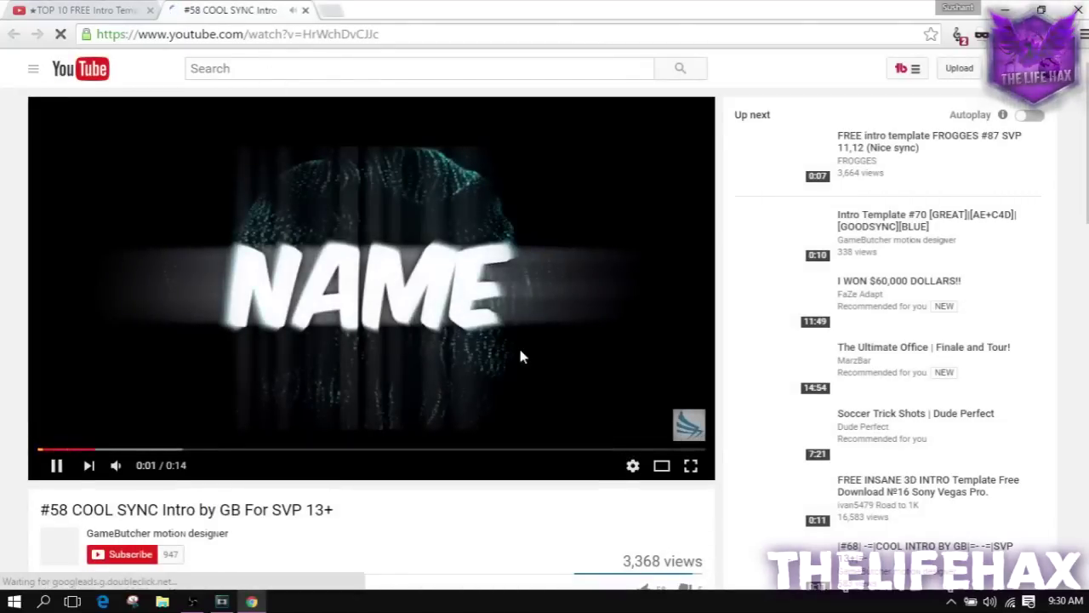
pyautogui.click(507, 335)
pyautogui.scroll(-3, 397, 498)
pyautogui.scroll(2, 396, 445)
pyautogui.scroll(-3, 364, 470)
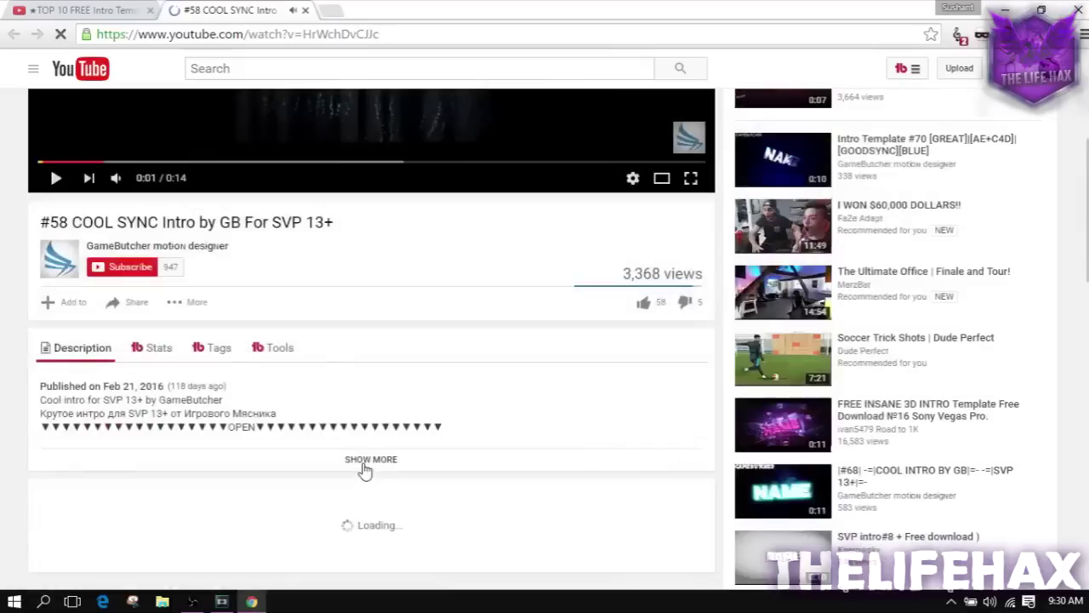
pyautogui.click(371, 459)
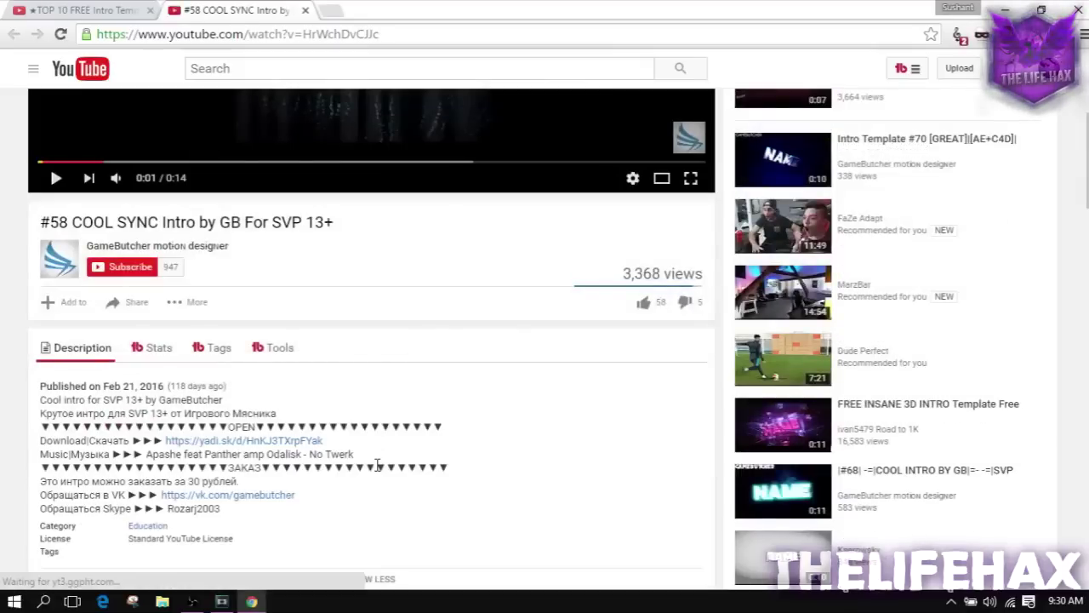
pyautogui.scroll(-2, 370, 468)
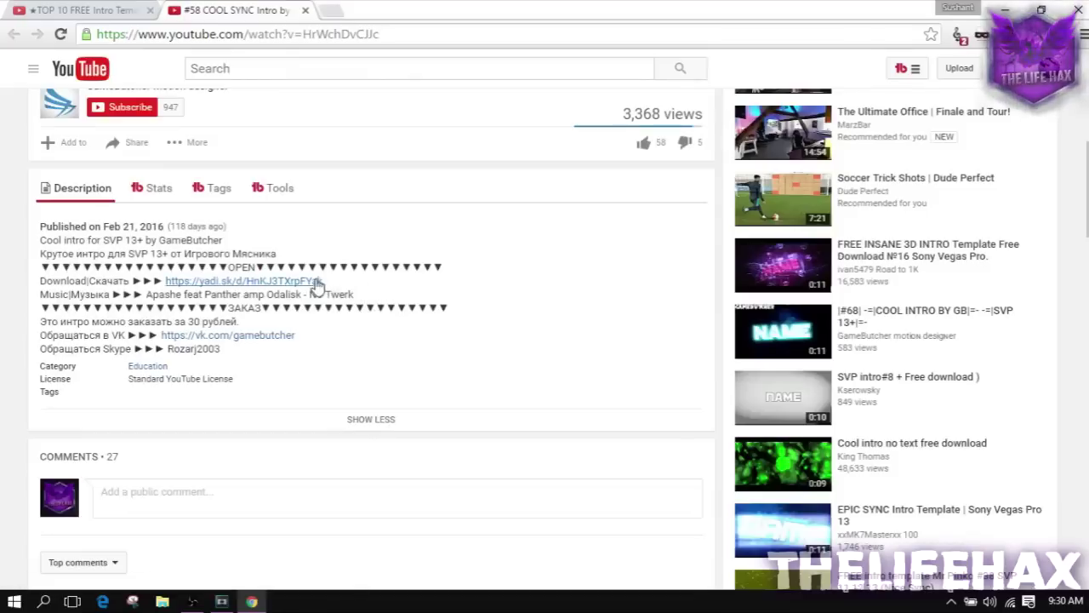
pyautogui.scroll(2, 444, 215)
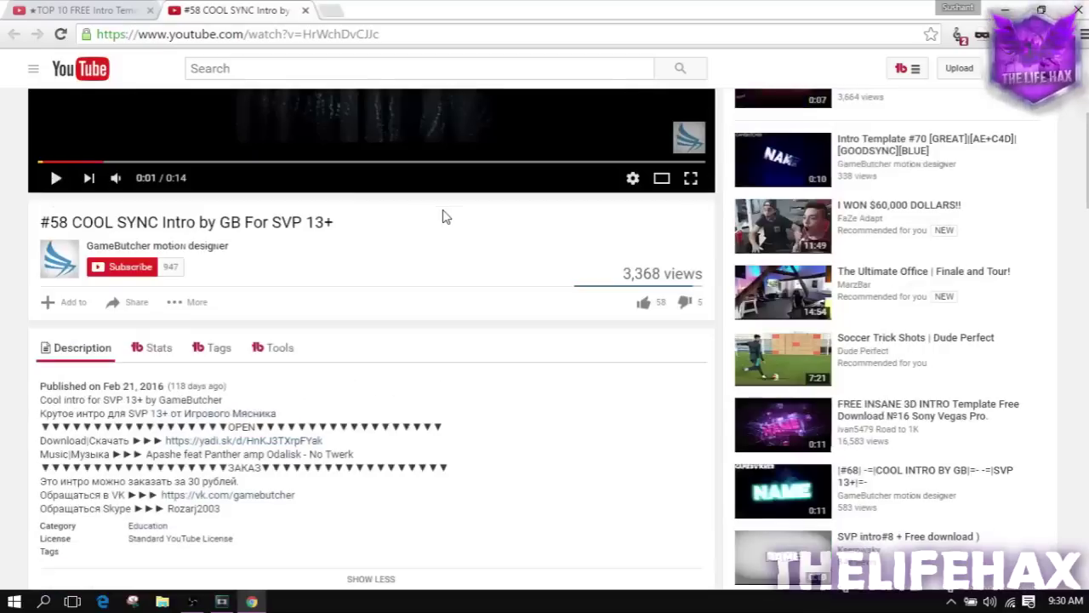
# Return to the TOP 10 FREE Intro Templates video and clear the title text selection
pyautogui.click(93, 9)
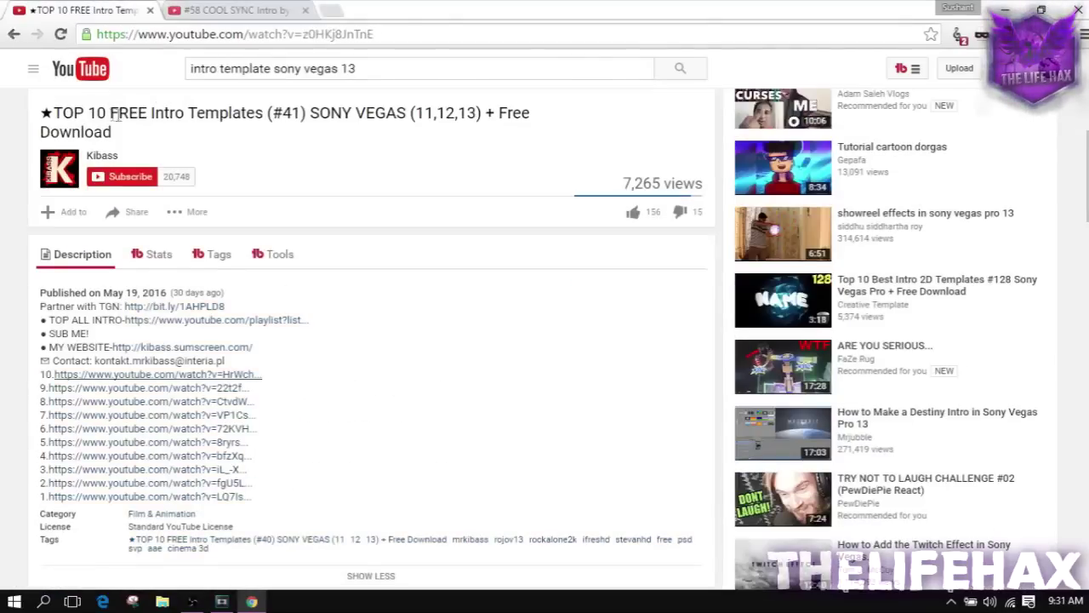
pyautogui.click(253, 199)
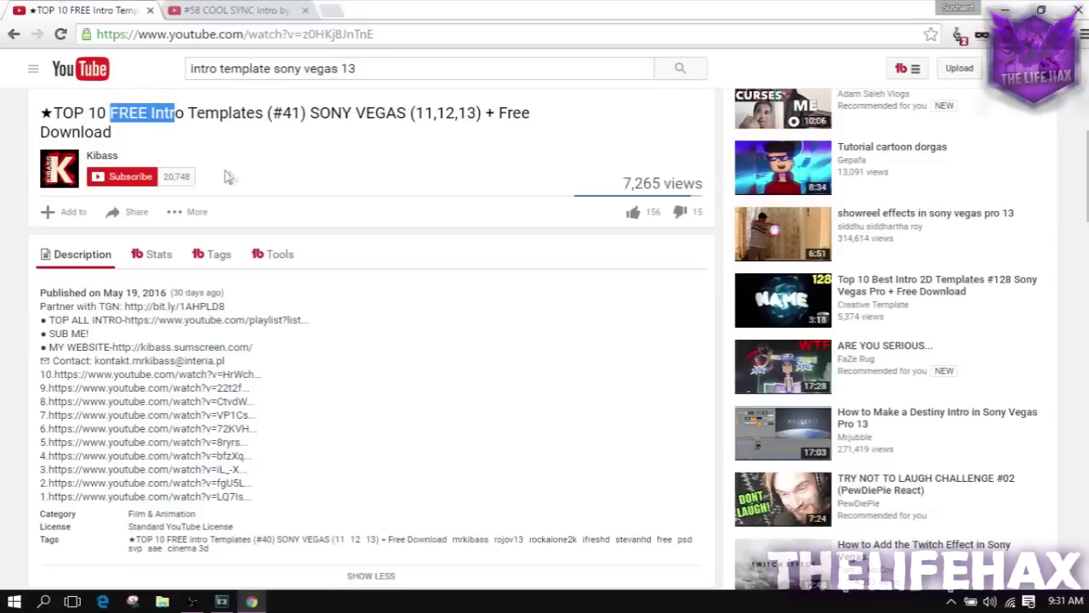
pyautogui.click(398, 250)
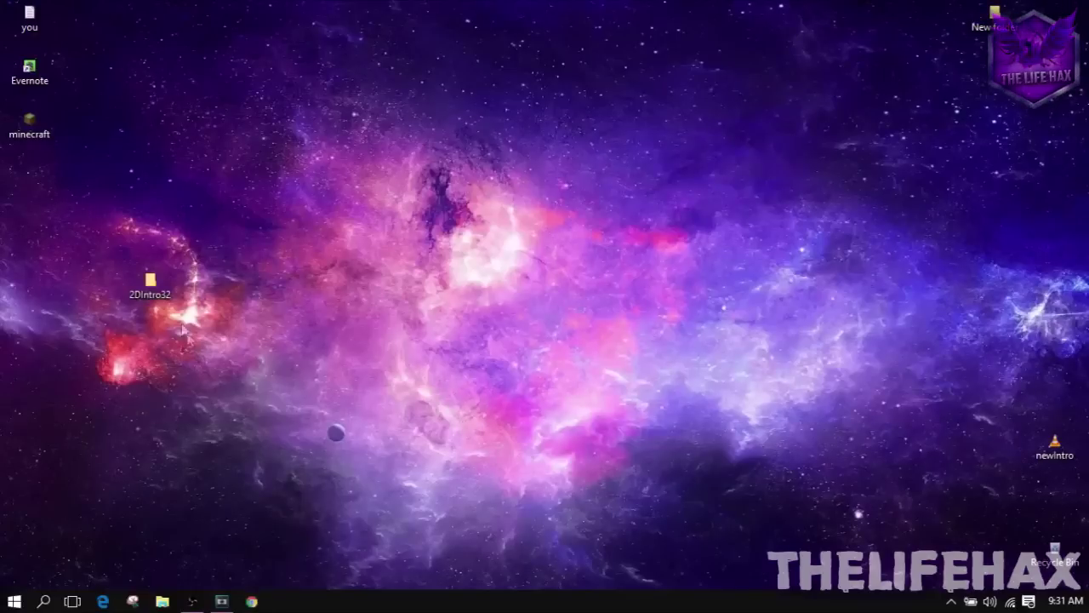
# Move the 2DIntro32 desktop folder to the right and open it to view its nine files
pyautogui.moveTo(90, 253); pyautogui.dragTo(230, 352)
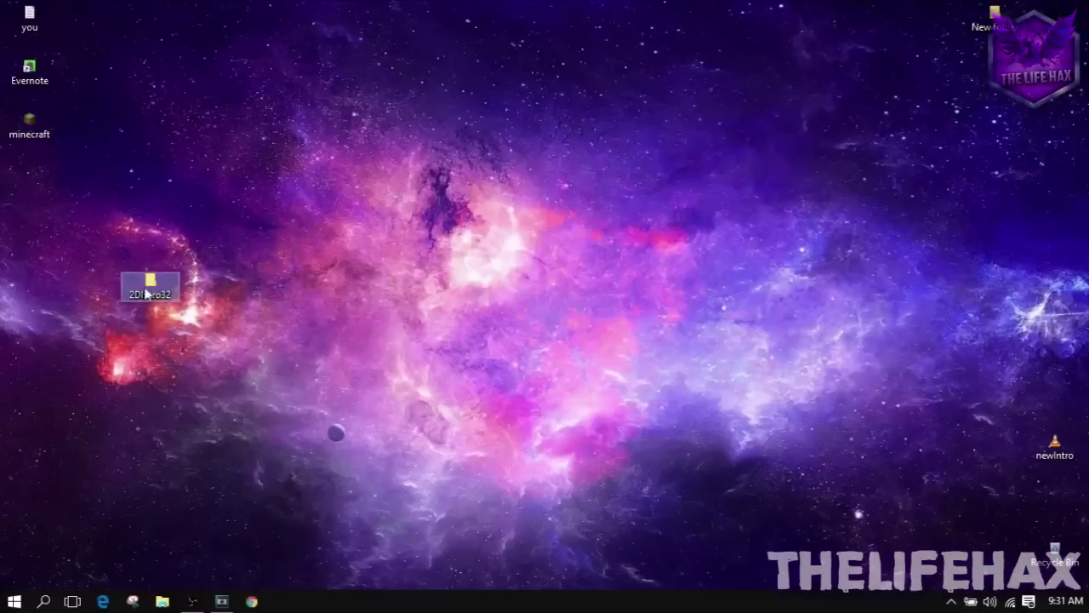
pyautogui.moveTo(271, 303); pyautogui.dragTo(271, 304)
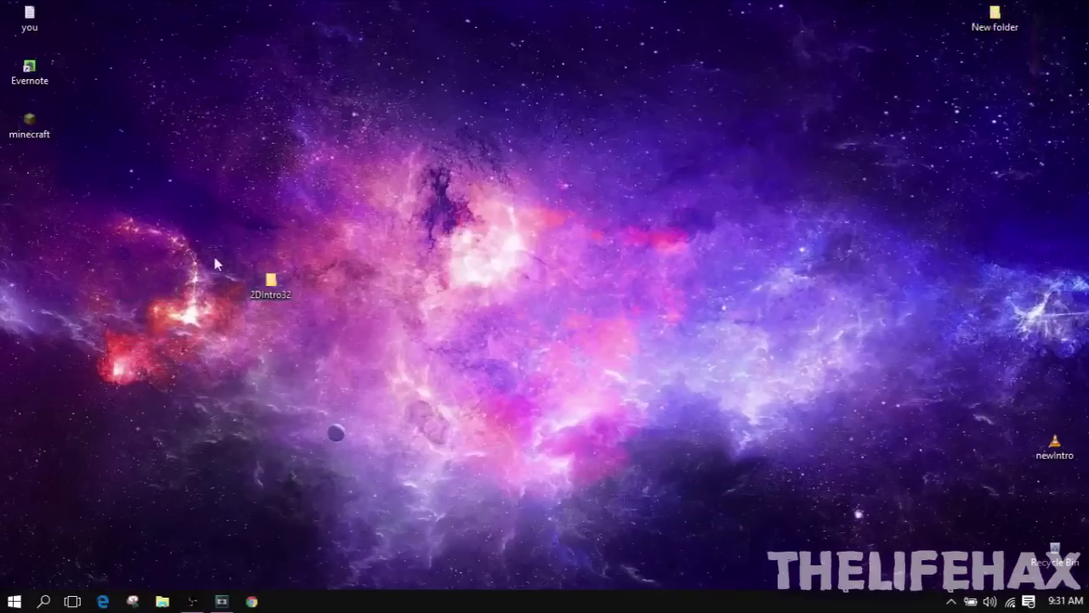
pyautogui.moveTo(215, 258)
pyautogui.mouseDown()
pyautogui.moveTo(334, 339)
pyautogui.moveTo(225, 260)
pyautogui.mouseUp()
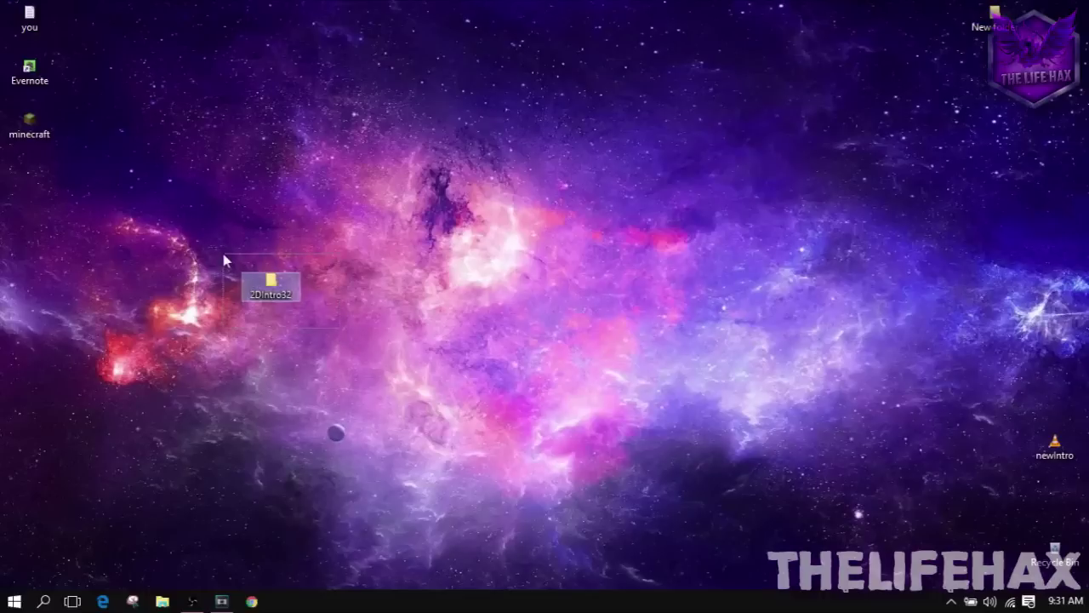
pyautogui.doubleClick(274, 290)
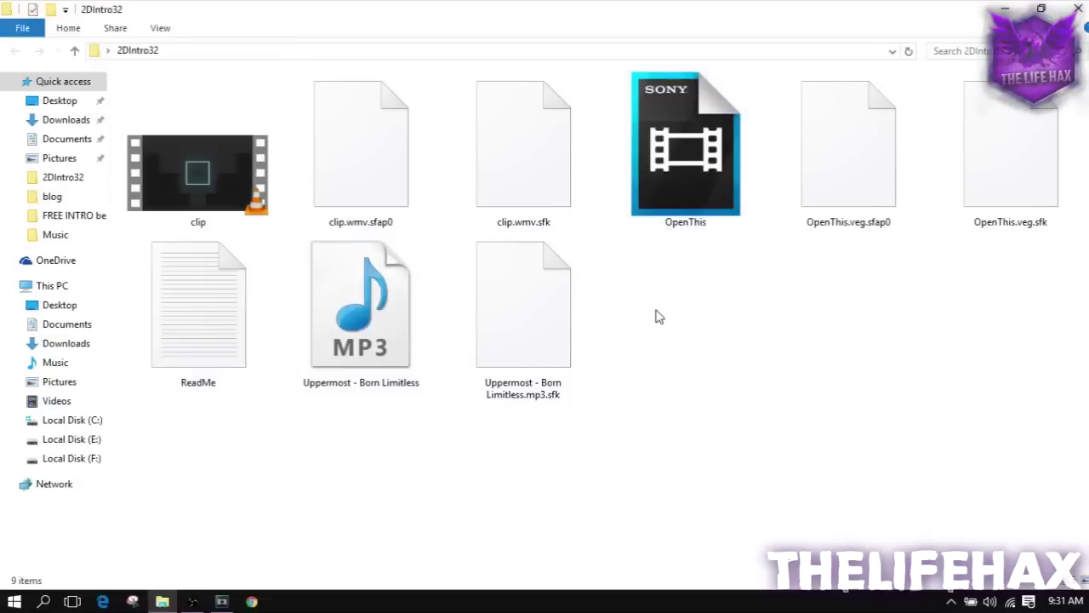
# Open OpenThis.veg from Desktop\2DIntro32 in Vegas Pro via File > Open
pyautogui.click(221, 601)
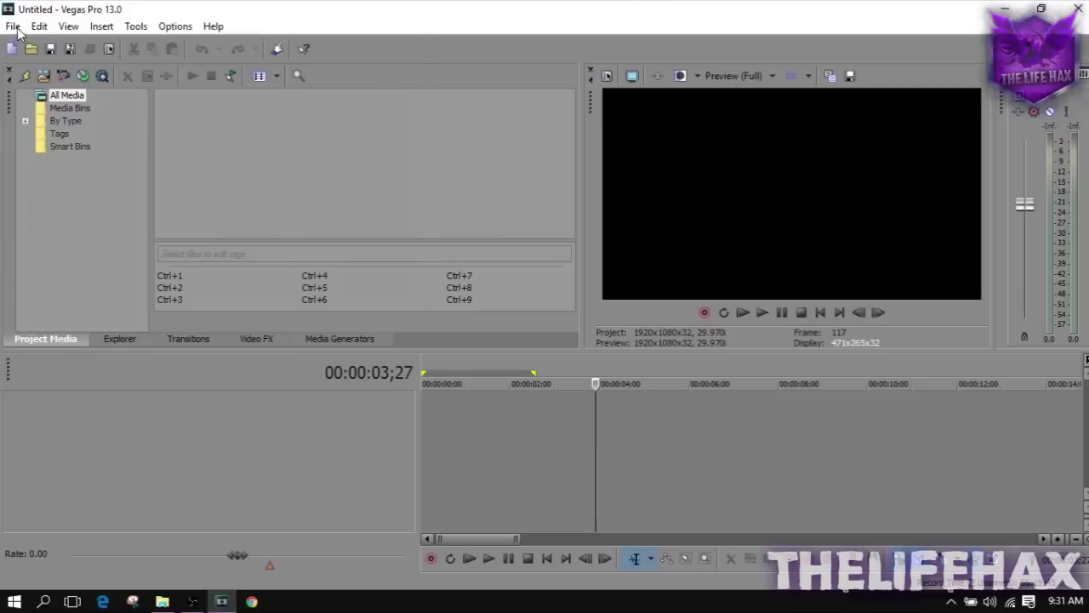
pyautogui.click(15, 26)
pyautogui.click(36, 61)
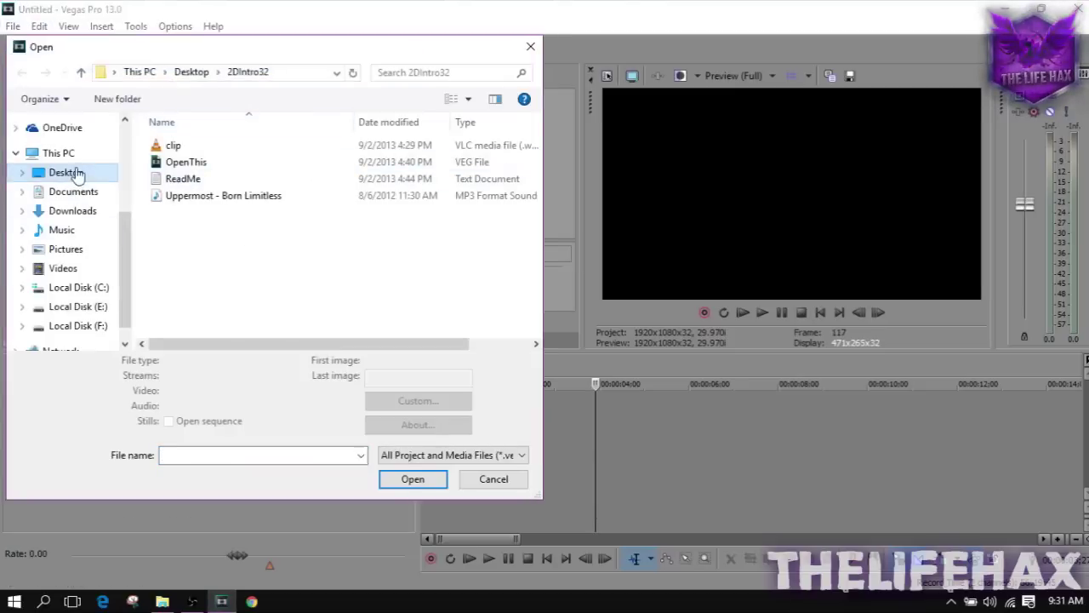
pyautogui.click(75, 175)
pyautogui.doubleClick(175, 168)
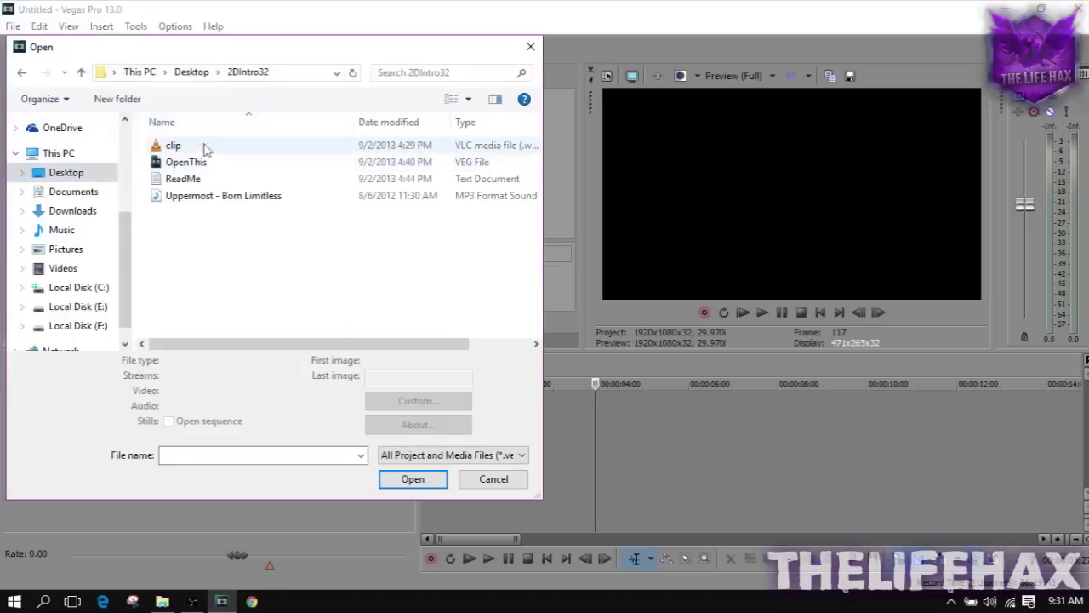
pyautogui.click(193, 162)
pyautogui.click(413, 478)
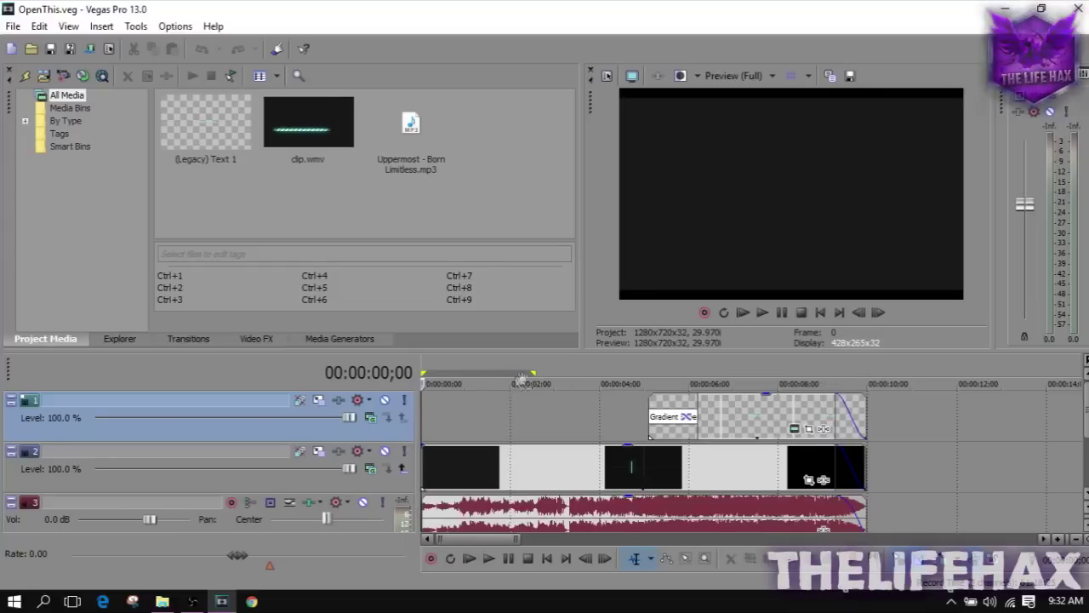
# Loop the whole intro and play it, pausing on the YOUR NAME placeholder near eight seconds
pyautogui.click(482, 374)
pyautogui.doubleClick(482, 375)
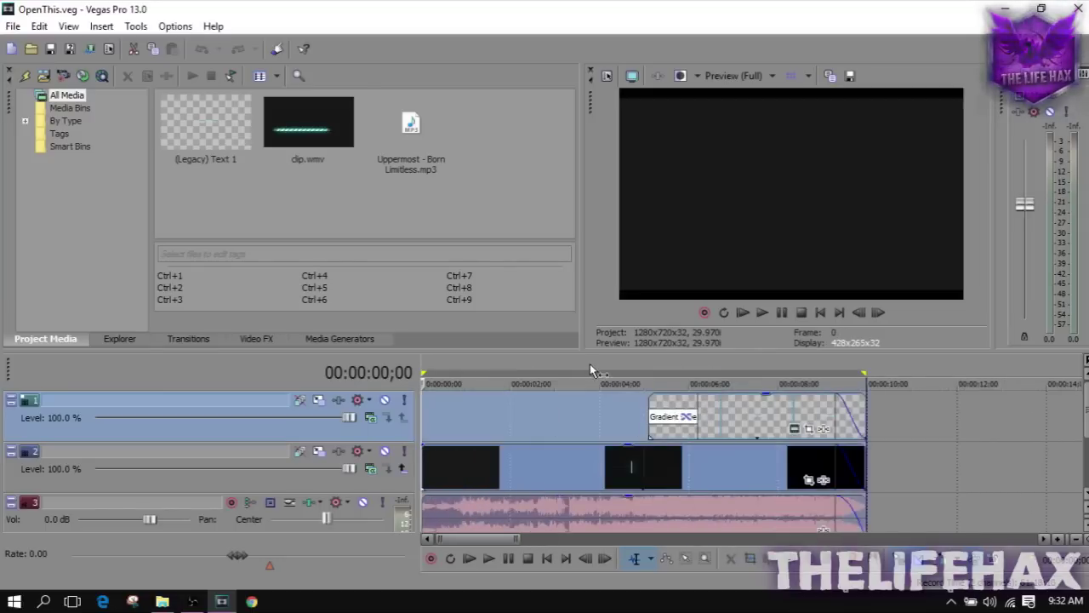
pyautogui.press('space')
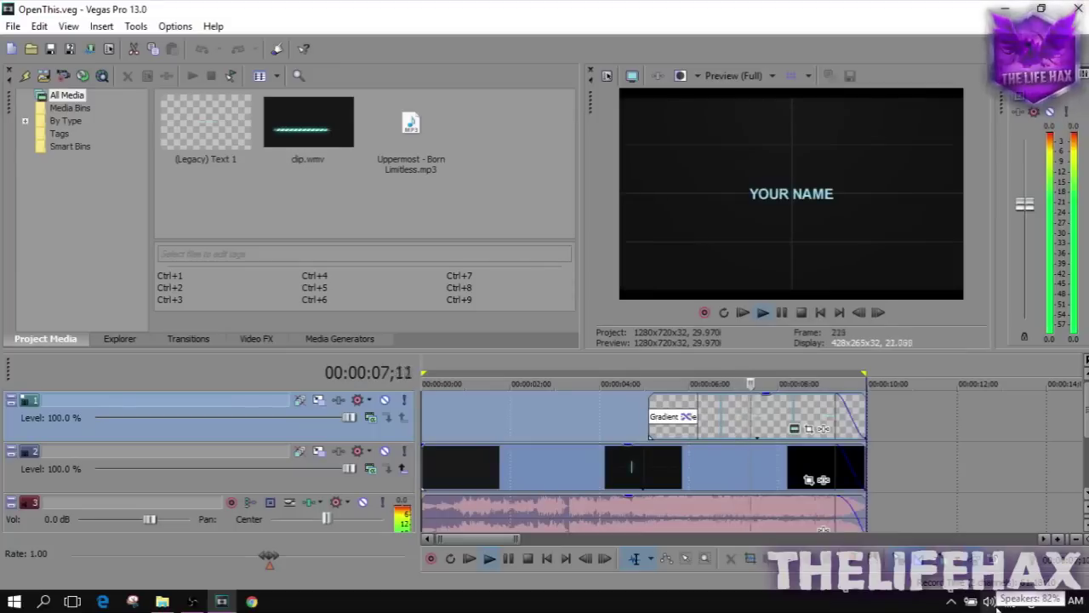
pyautogui.click(781, 313)
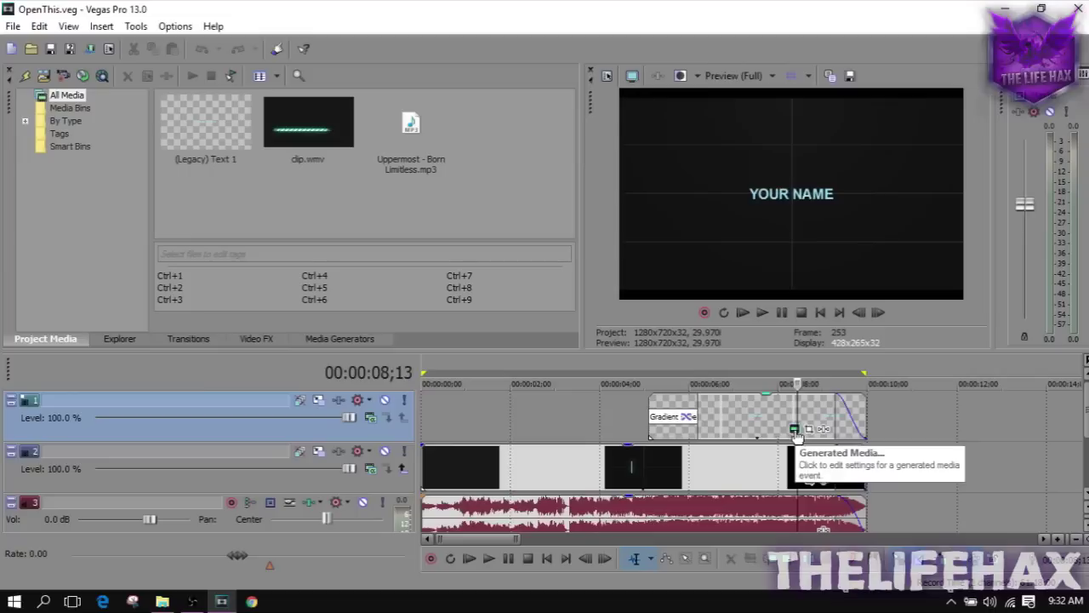
# Replace the Gradient title's YOUR NAME text with TheLifeHax via Edit Generated Media
pyautogui.rightClick(747, 415)
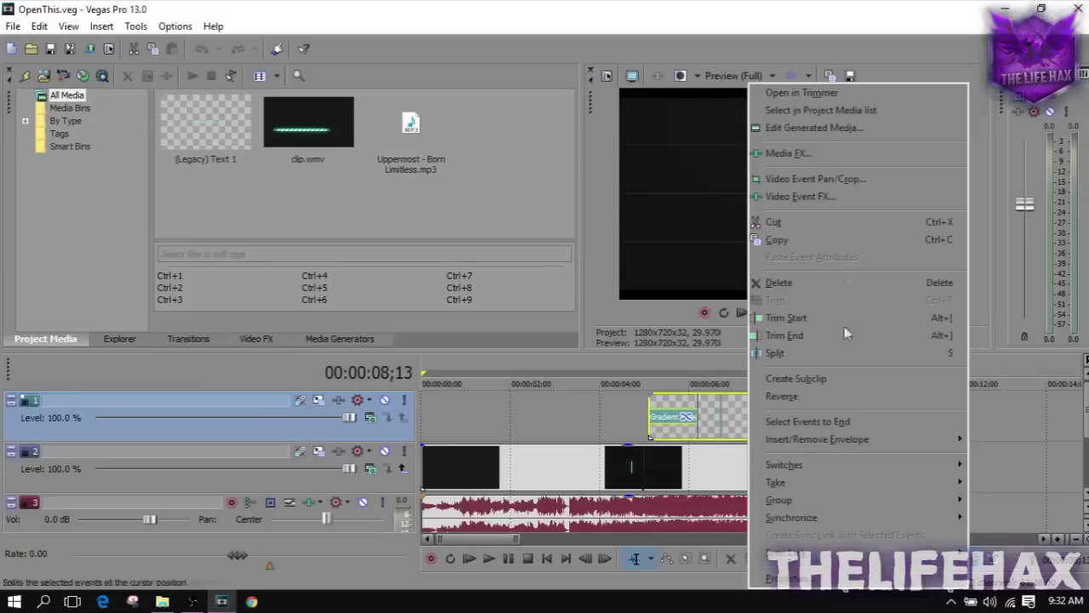
pyautogui.click(834, 127)
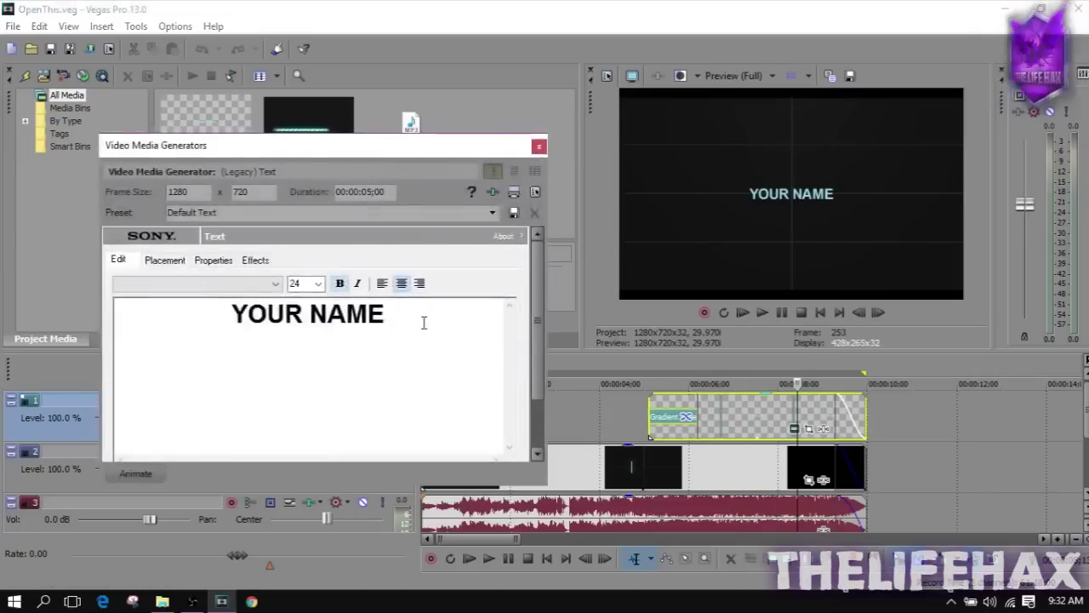
pyautogui.moveTo(423, 318); pyautogui.dragTo(219, 312)
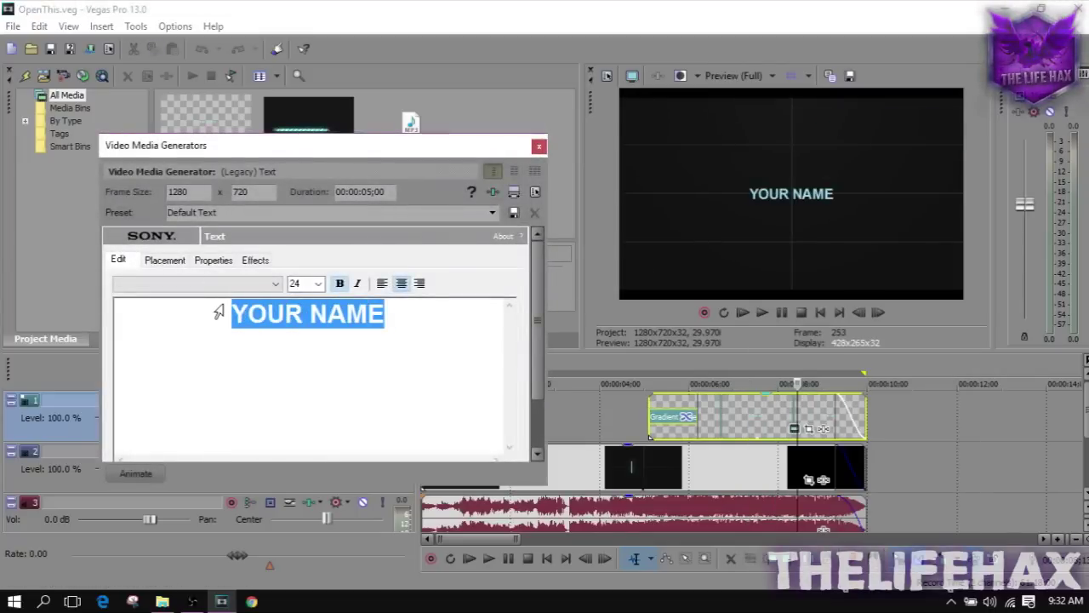
pyautogui.write('th')
pyautogui.press('BackSpace')
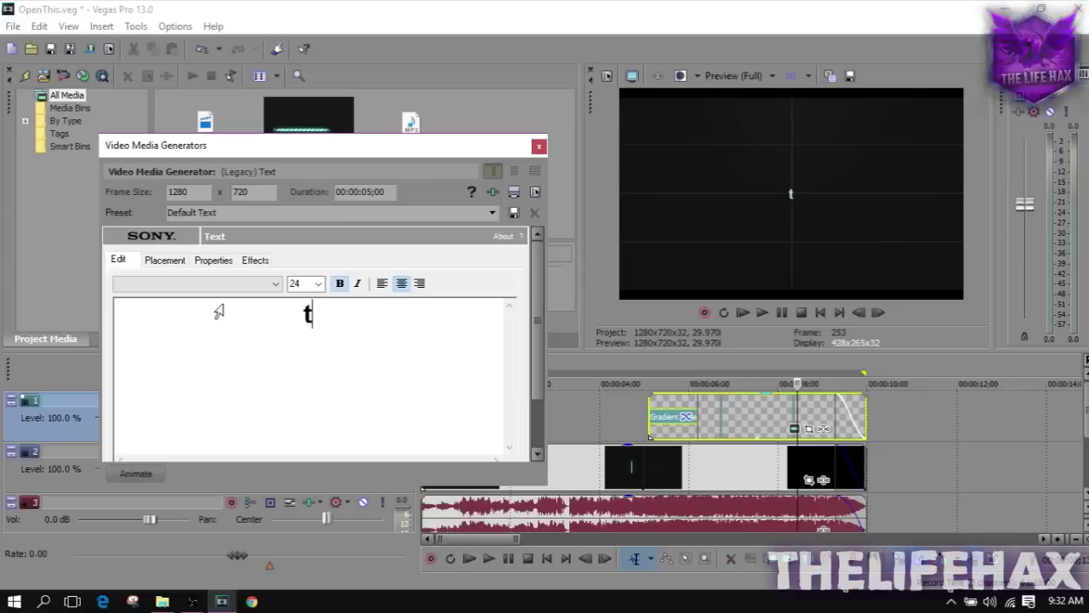
pyautogui.write('TheLi')
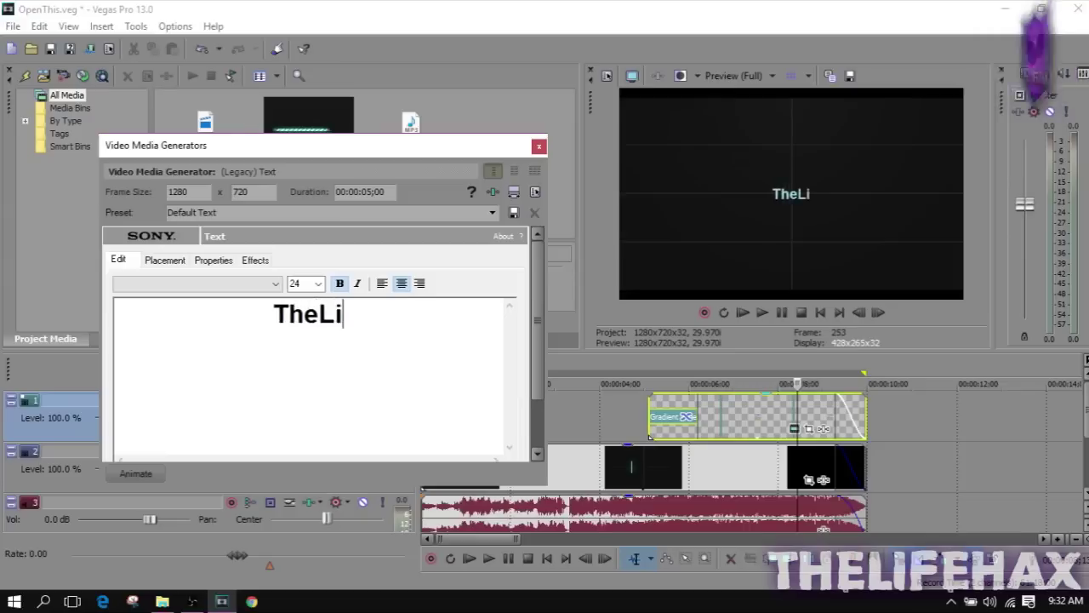
pyautogui.write('feh')
pyautogui.press('BackSpace')
pyautogui.write('H')
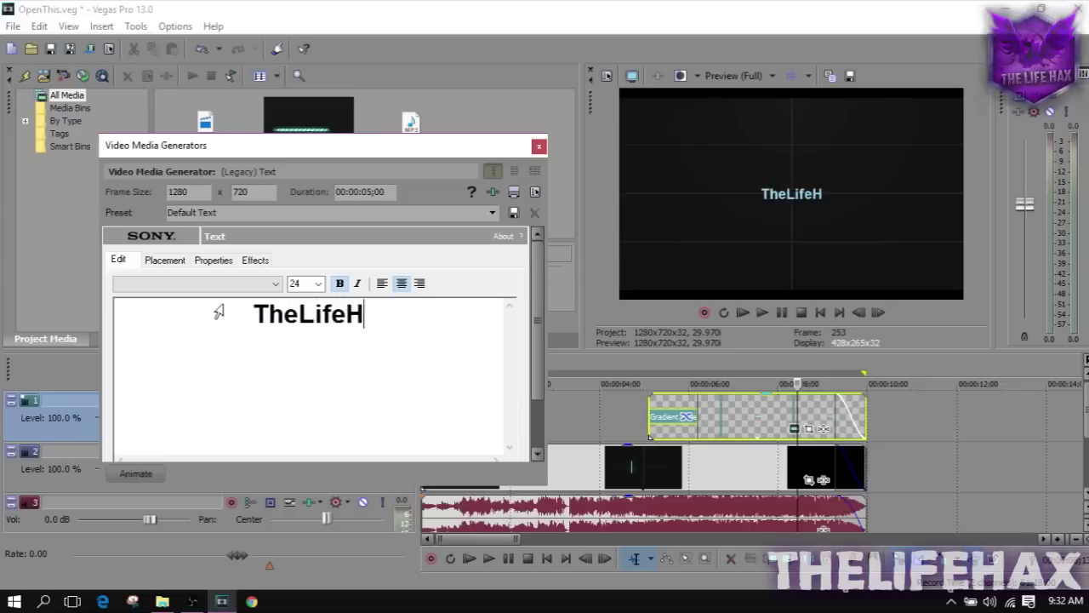
pyautogui.write('ax')
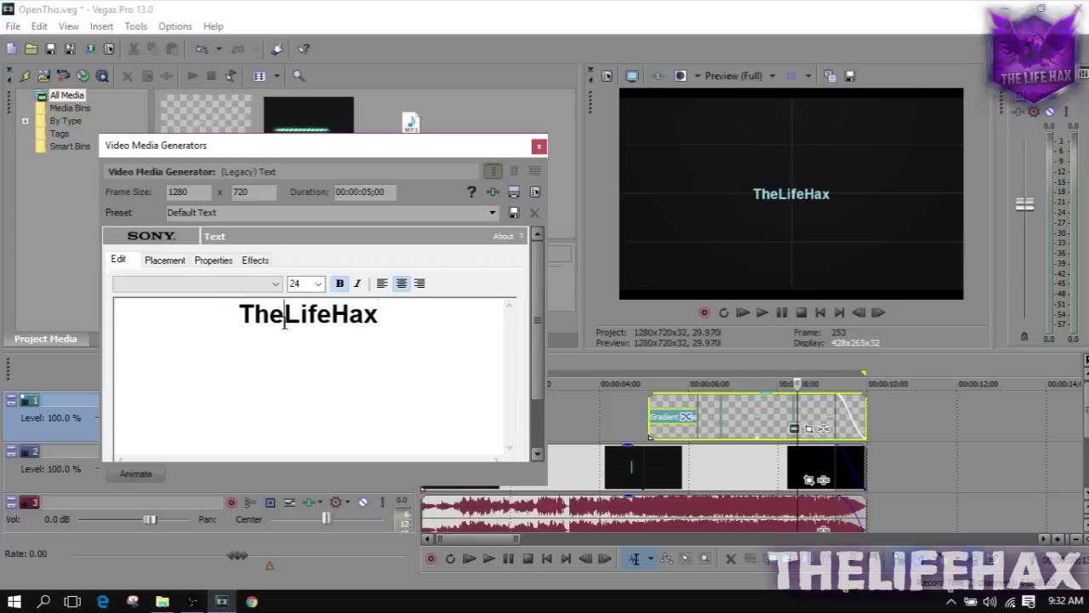
pyautogui.doubleClick(283, 315)
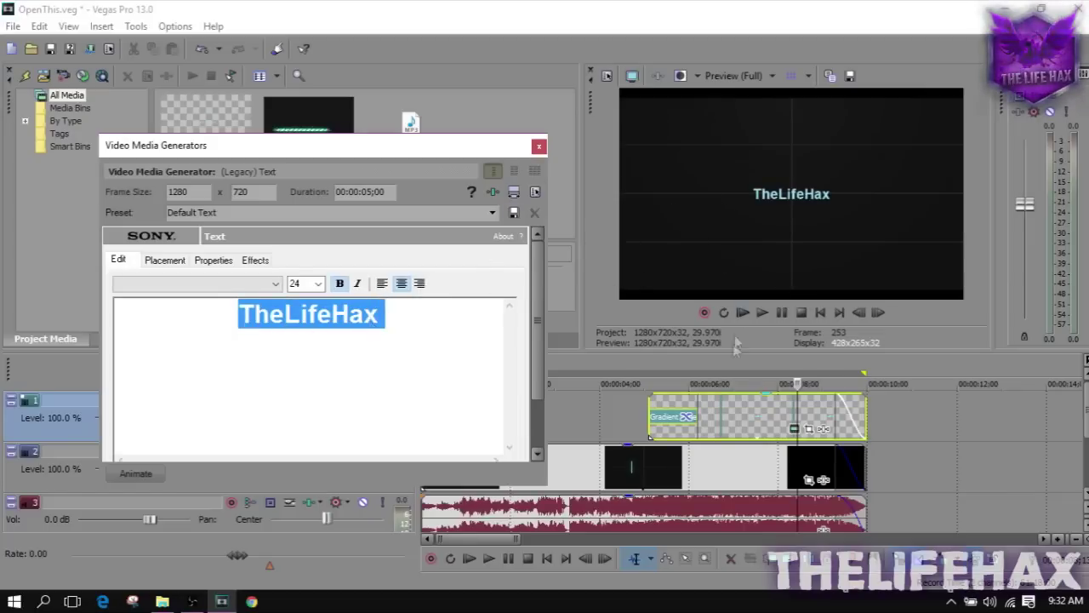
pyautogui.click(539, 147)
pyautogui.click(586, 417)
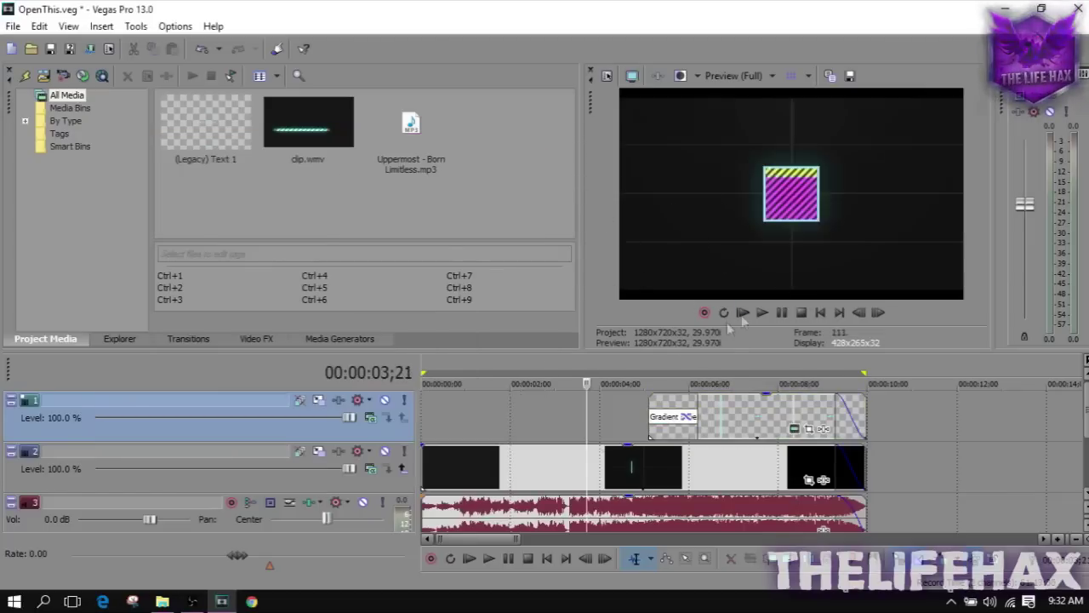
# Play the intro and pause near eight seconds on the TheLifeHax title
pyautogui.click(761, 313)
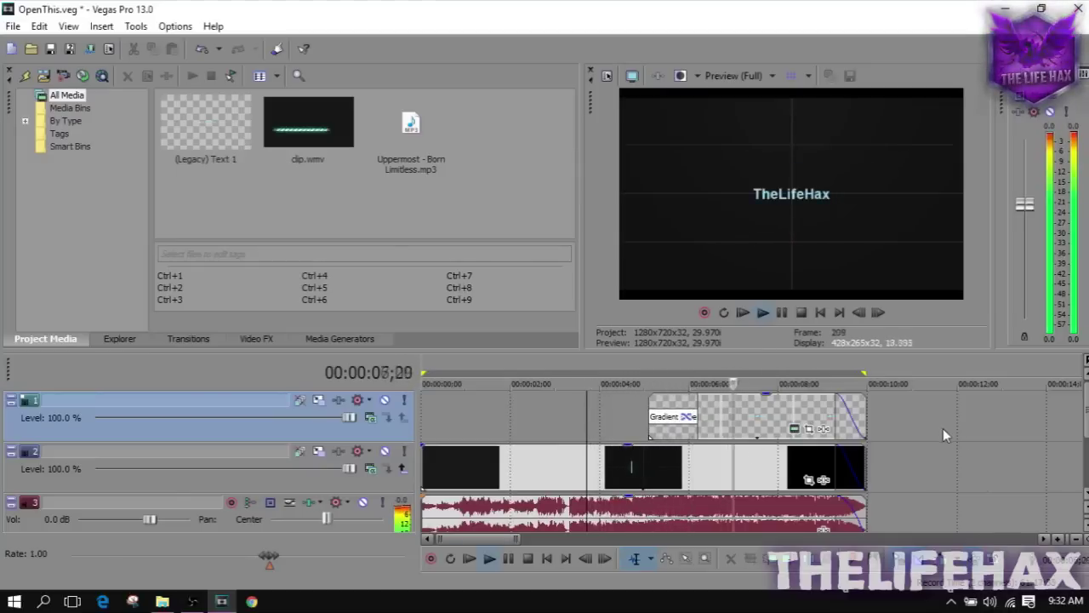
pyautogui.click(781, 312)
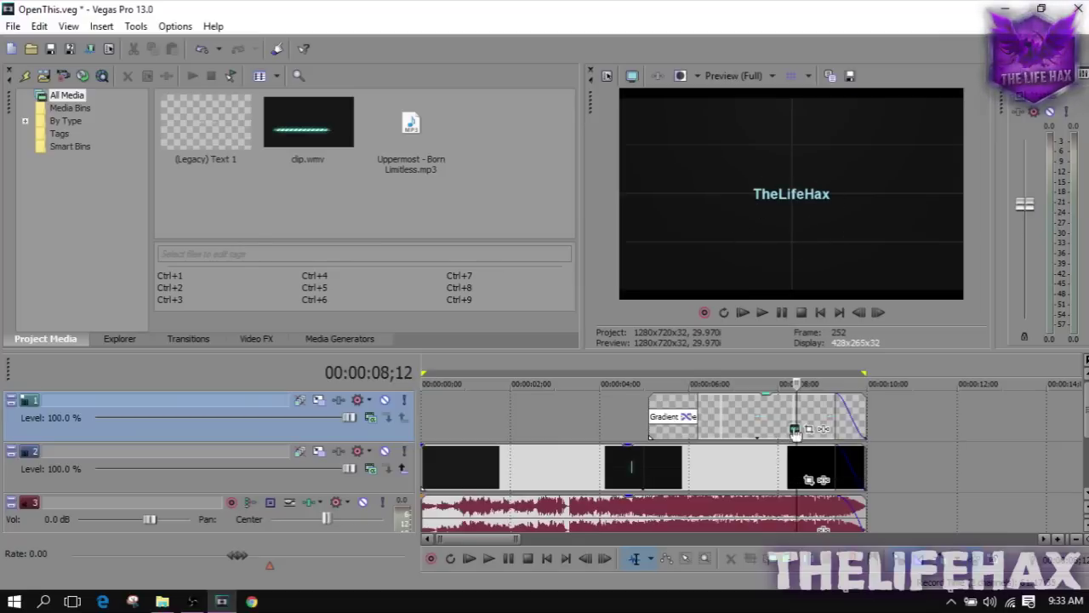
pyautogui.click(793, 428)
# Set the TheLife part of the title to the Time Machino font
pyautogui.doubleClick(303, 319)
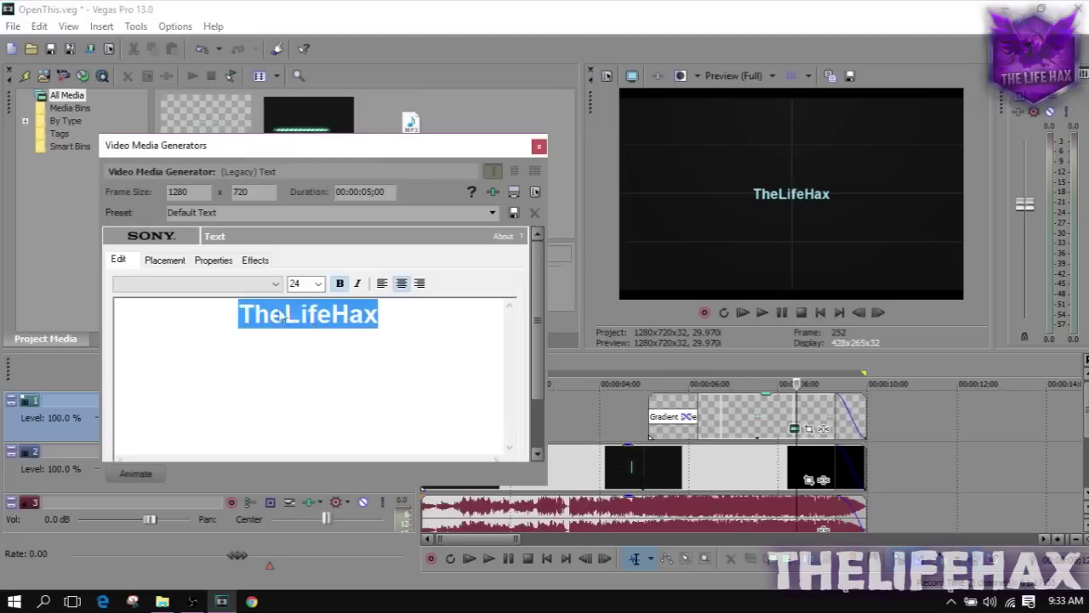
pyautogui.click(283, 316)
pyautogui.moveTo(332, 315); pyautogui.dragTo(239, 314)
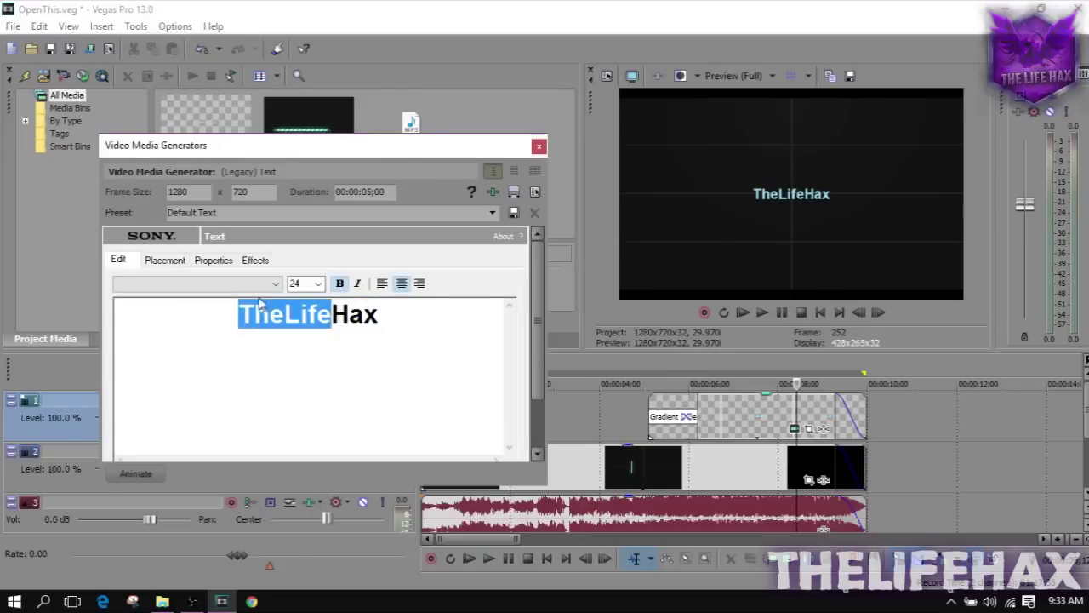
pyautogui.click(262, 285)
pyautogui.scroll(-10, 238, 366)
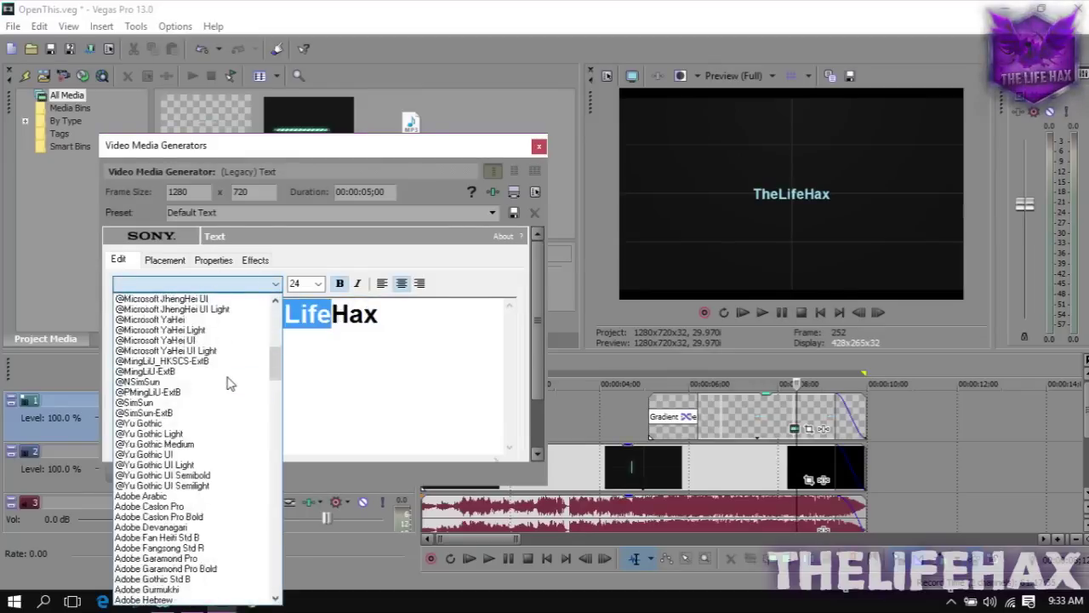
pyautogui.scroll(-10, 231, 382)
pyautogui.scroll(-10, 231, 382)
pyautogui.scroll(-8, 229, 383)
pyautogui.scroll(-15, 228, 383)
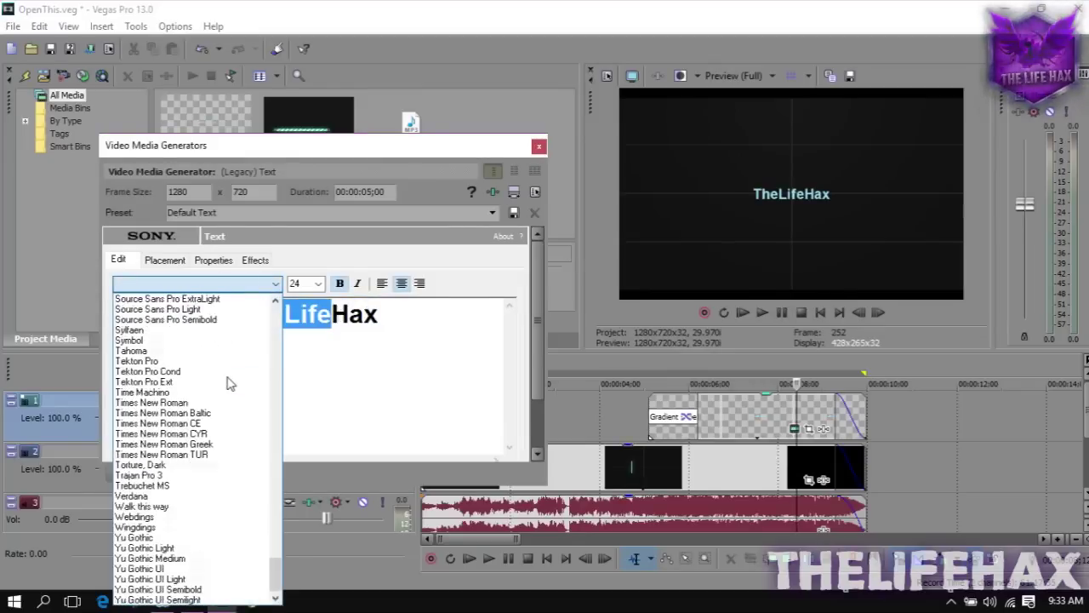
pyautogui.click(183, 392)
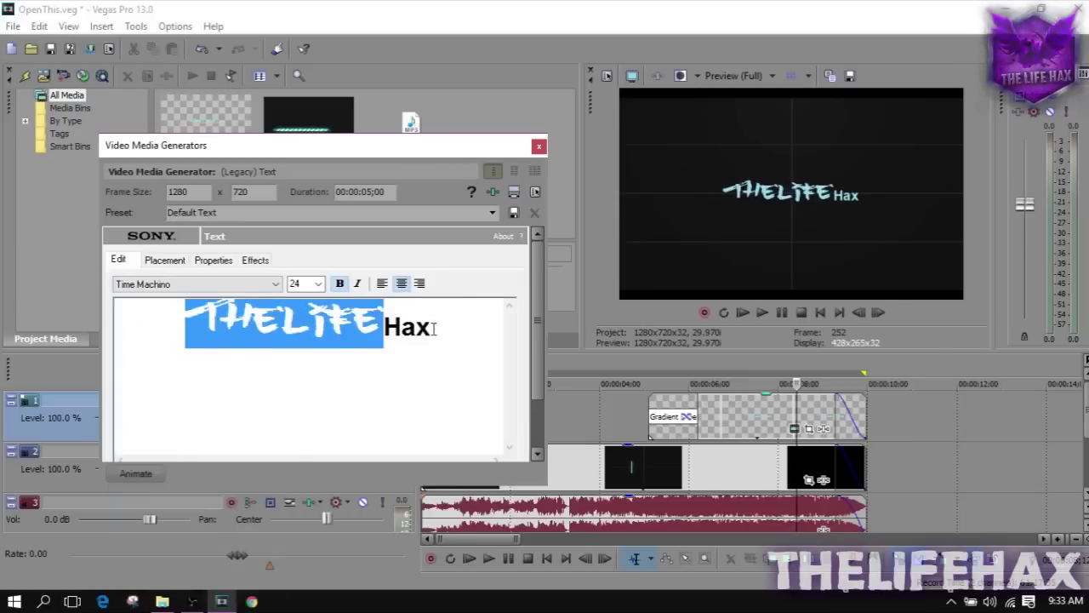
# Apply Time Machino to the Hax part too and close the text settings
pyautogui.moveTo(434, 328); pyautogui.dragTo(384, 328)
pyautogui.click(275, 284)
pyautogui.scroll(-10, 234, 420)
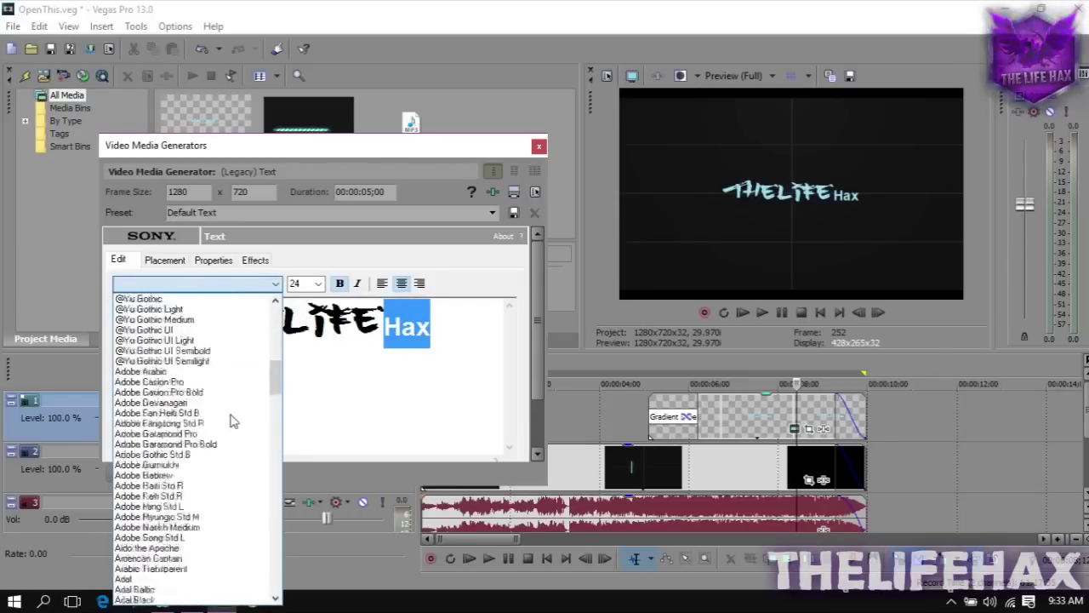
pyautogui.scroll(-10, 234, 419)
pyautogui.scroll(-10, 234, 420)
pyautogui.scroll(-5, 233, 430)
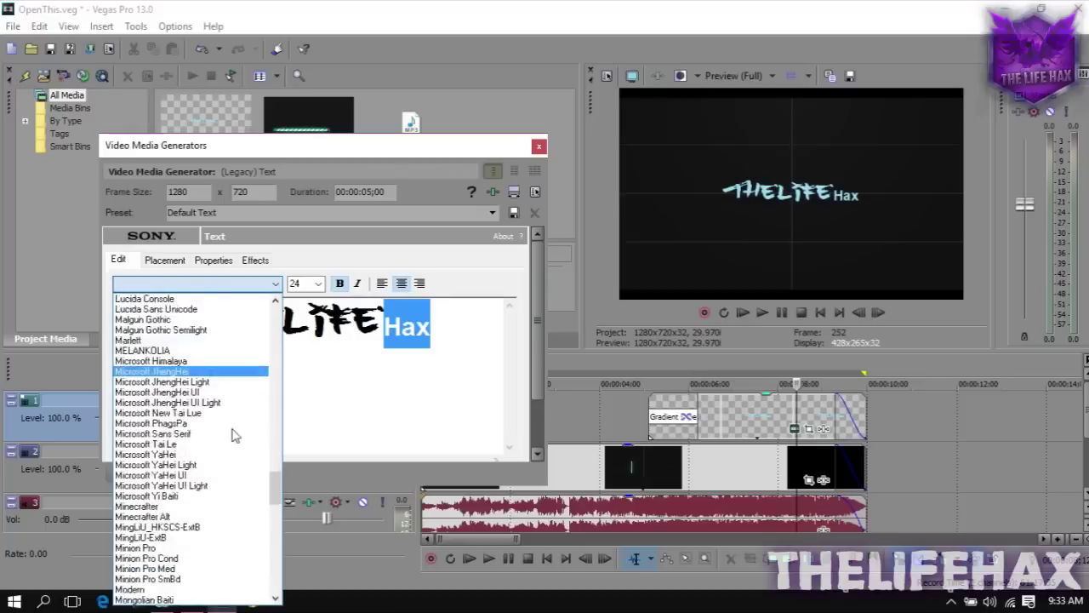
pyautogui.scroll(-7, 232, 434)
pyautogui.scroll(-15, 210, 460)
pyautogui.scroll(-3, 206, 460)
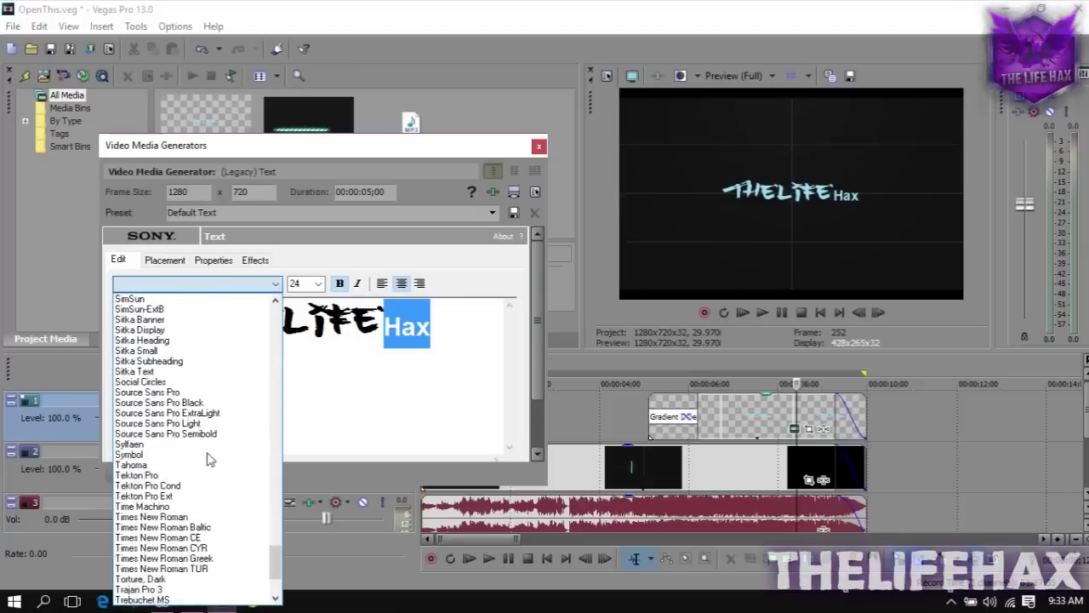
pyautogui.scroll(-3, 168, 536)
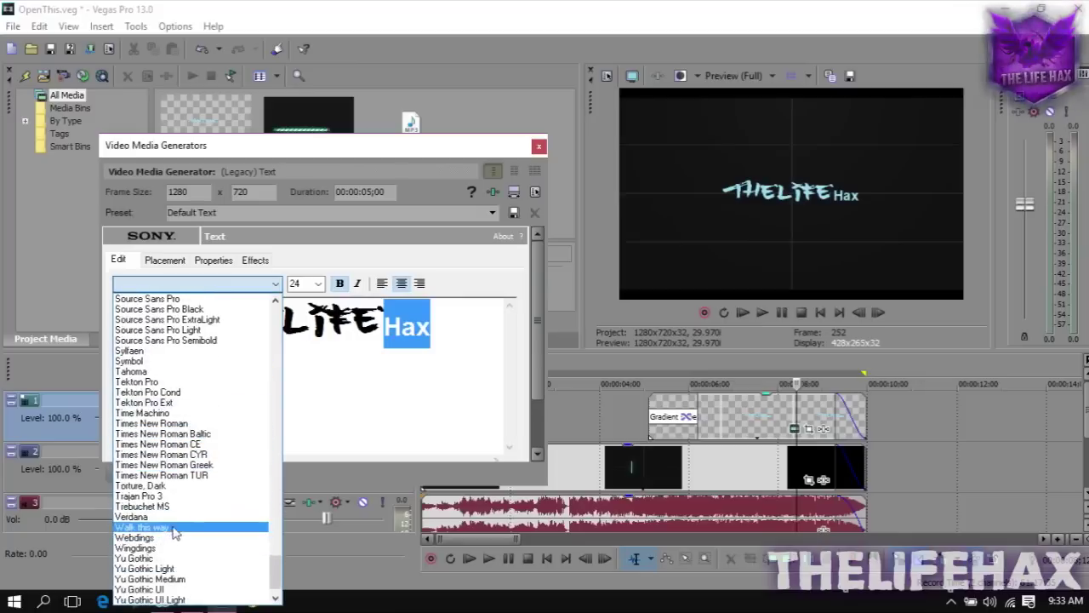
pyautogui.click(162, 414)
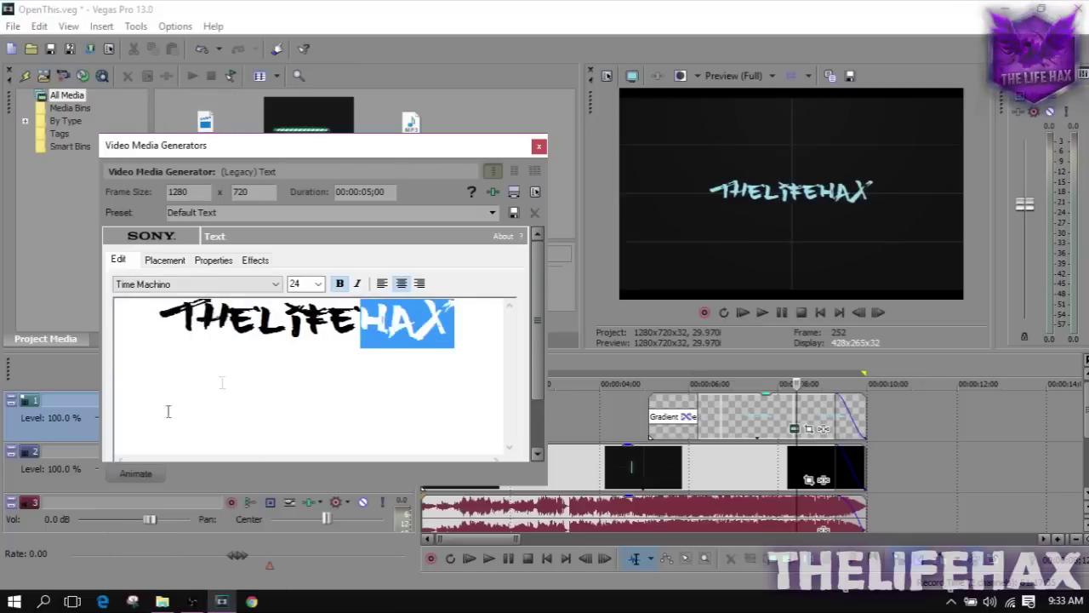
pyautogui.click(539, 148)
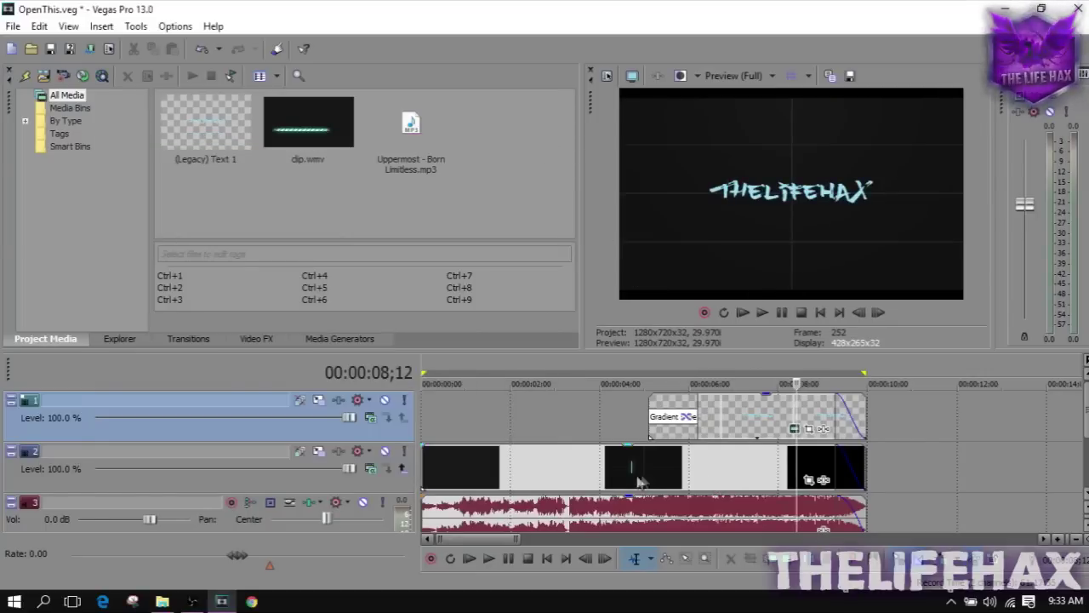
# Play the intro from about two seconds to check the restyled THELIFEHAX title, then stop
pyautogui.click(708, 457)
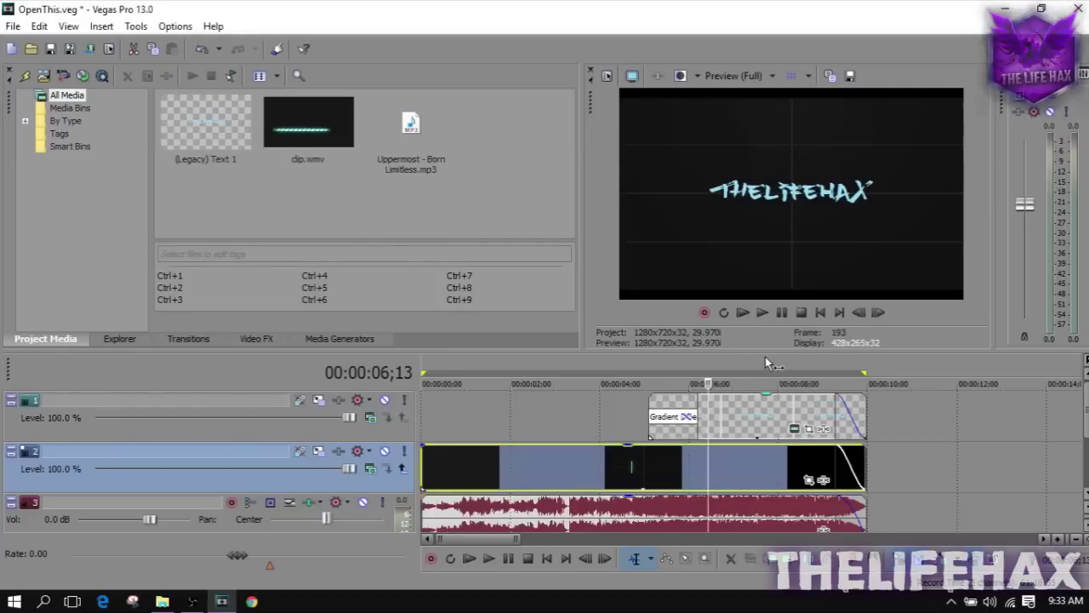
pyautogui.click(513, 423)
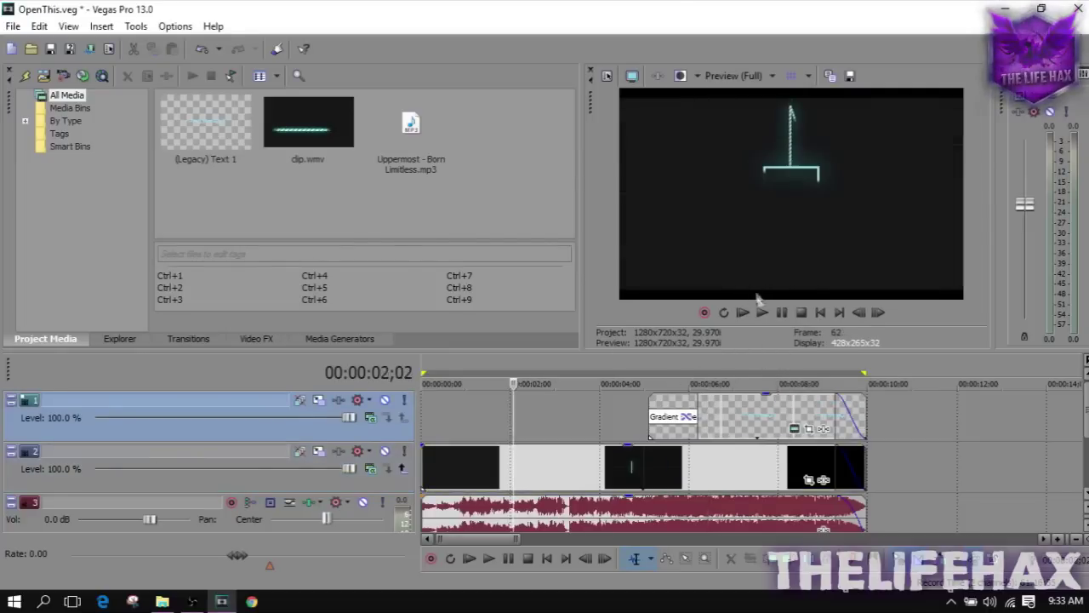
pyautogui.press('space')
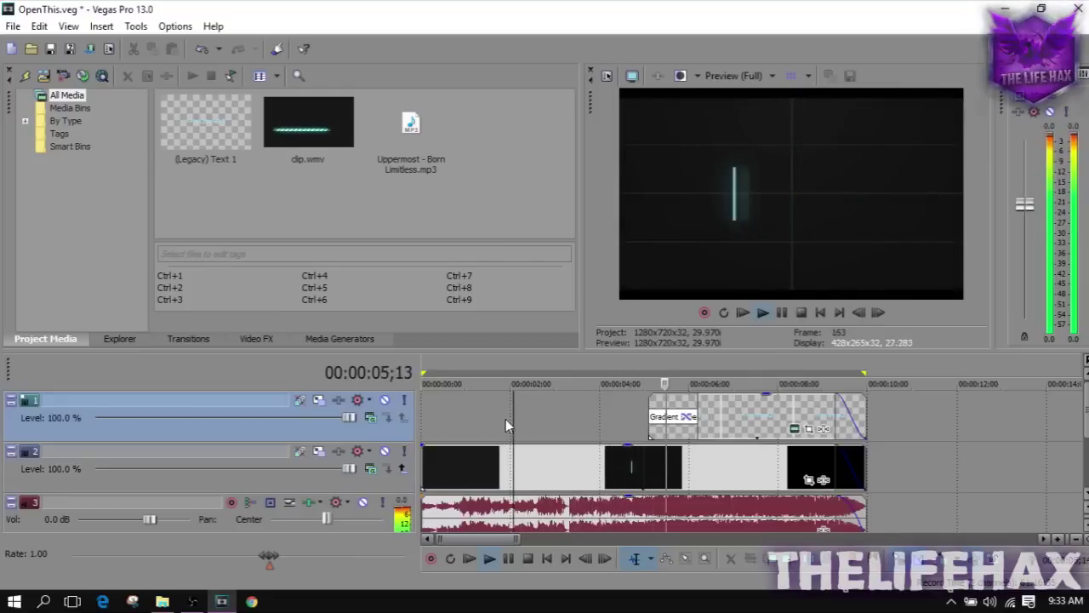
pyautogui.click(802, 313)
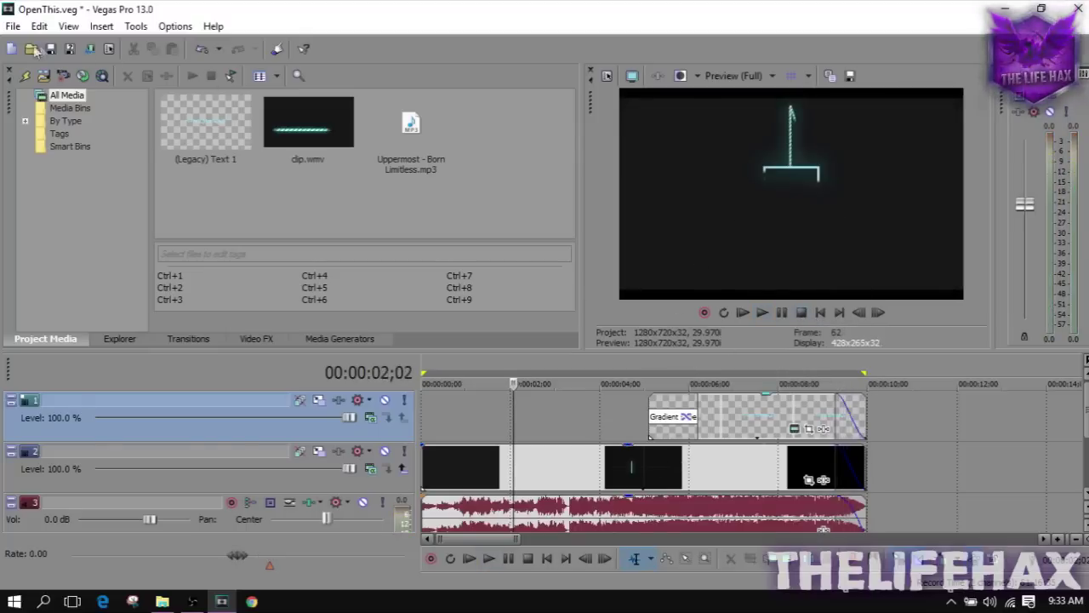
pyautogui.click(13, 26)
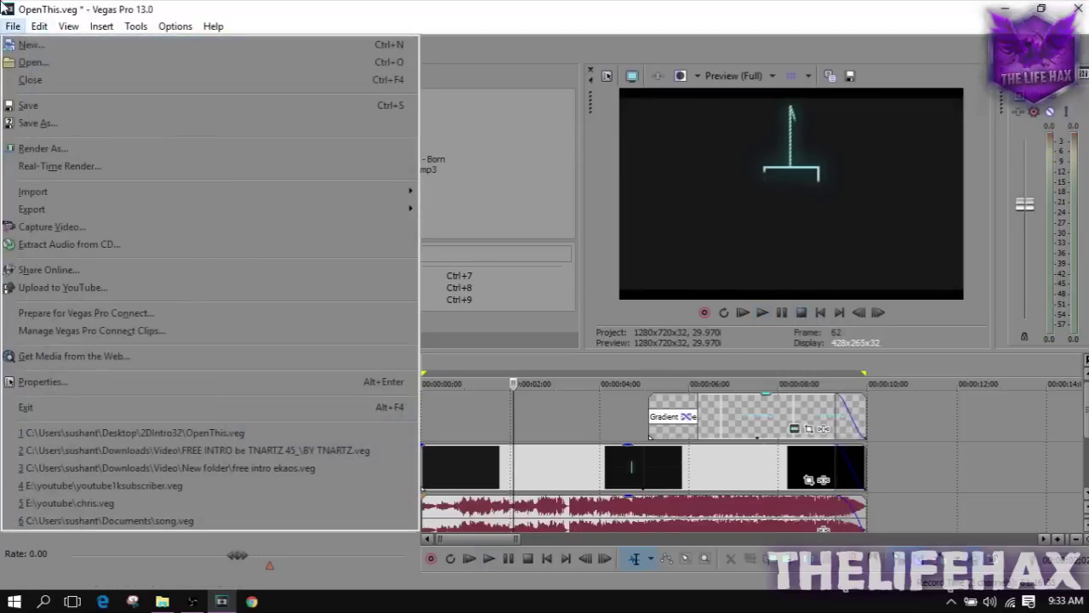
# Render the intro with the MainConcept AVC/AAC Internet HD 720p template to OpenThis.mp4 on the Desktop
pyautogui.click(46, 145)
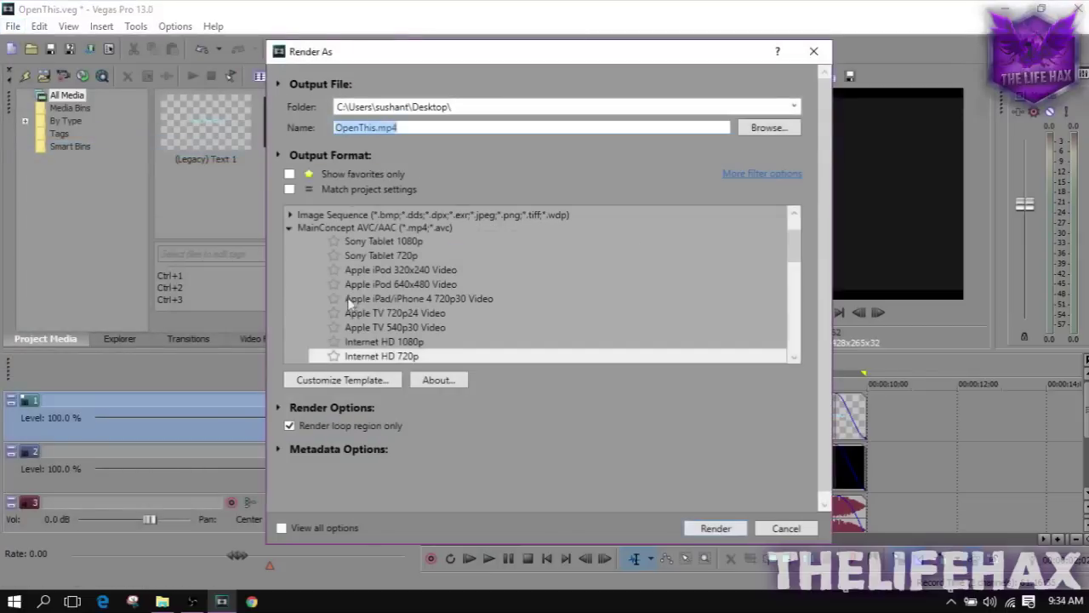
pyautogui.click(386, 342)
pyautogui.scroll(-3, 399, 299)
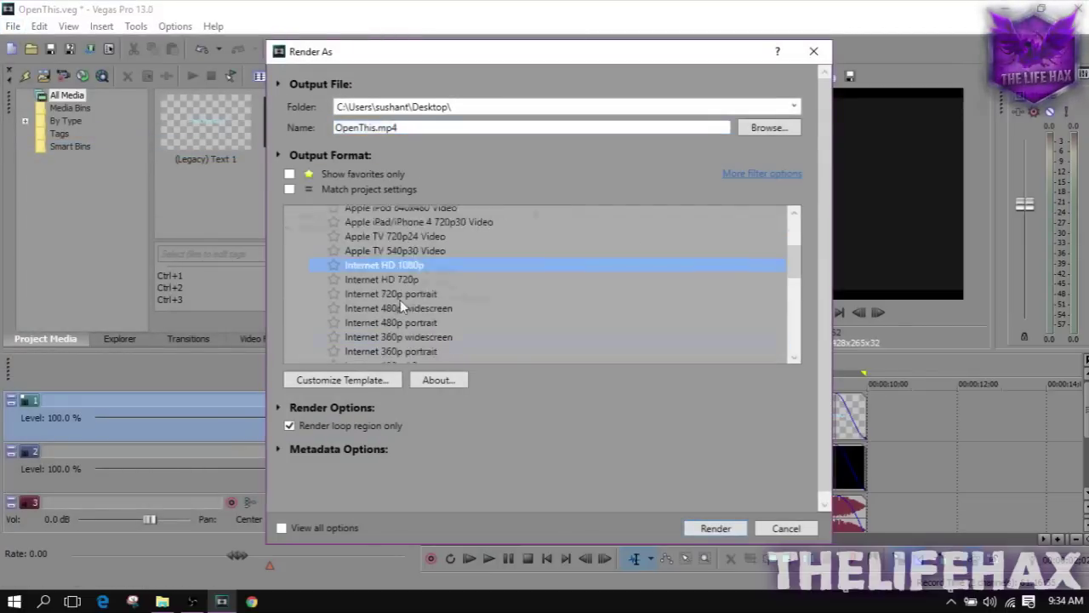
pyautogui.scroll(1, 417, 285)
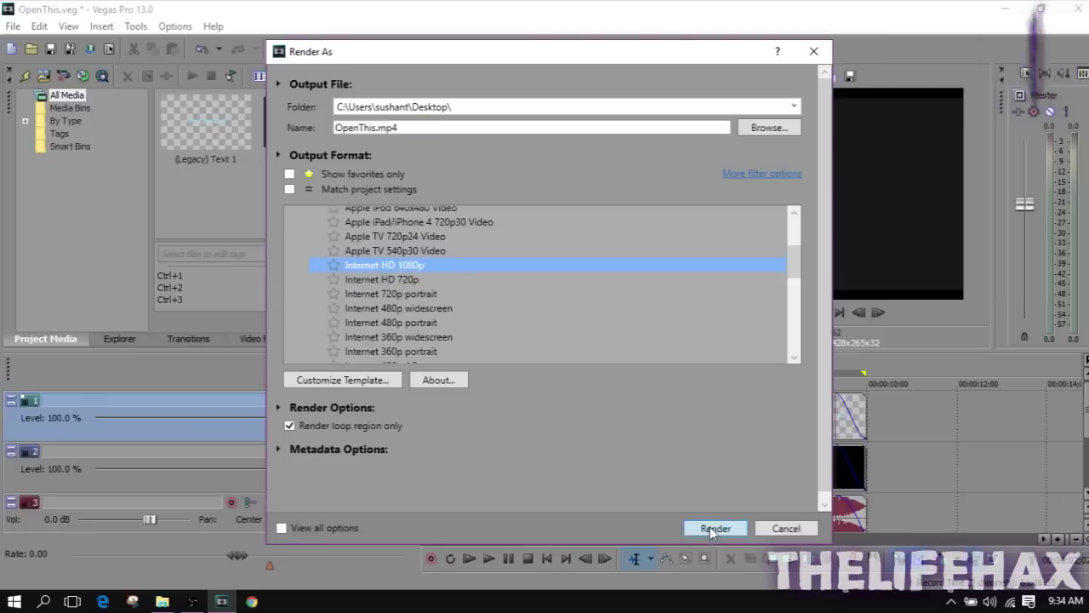
pyautogui.click(404, 281)
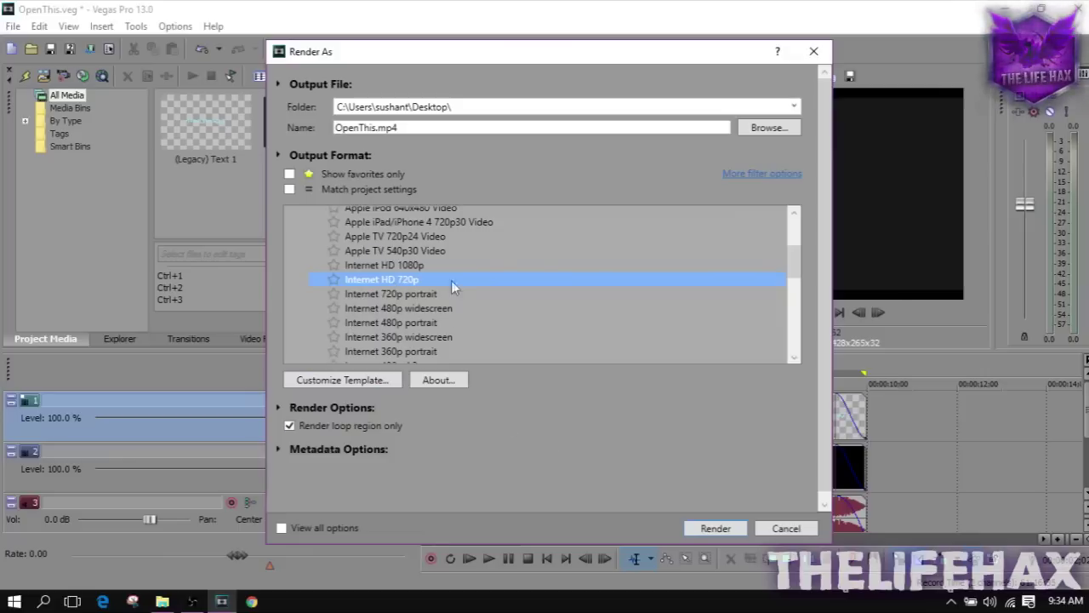
pyautogui.click(715, 529)
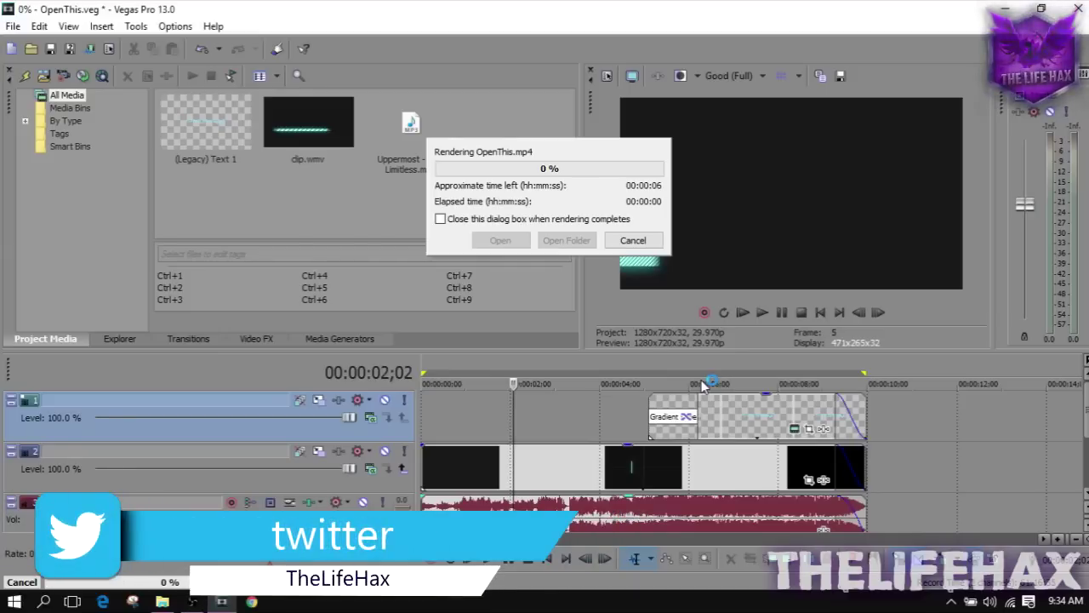
# Open the finished OpenThis.mp4 from the render-complete dialog to play it in VLC
pyautogui.click(500, 241)
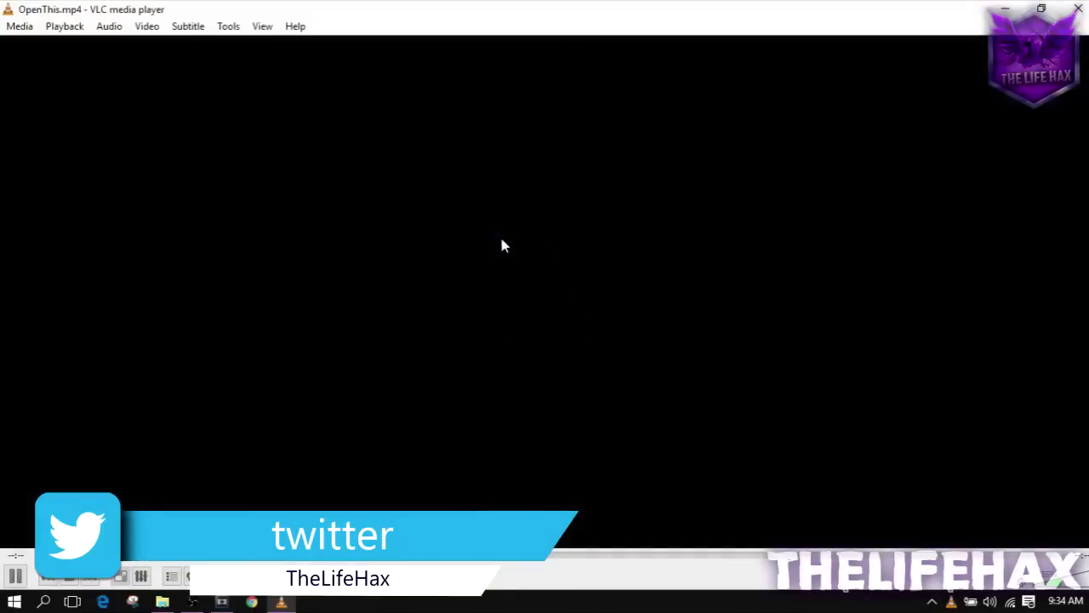